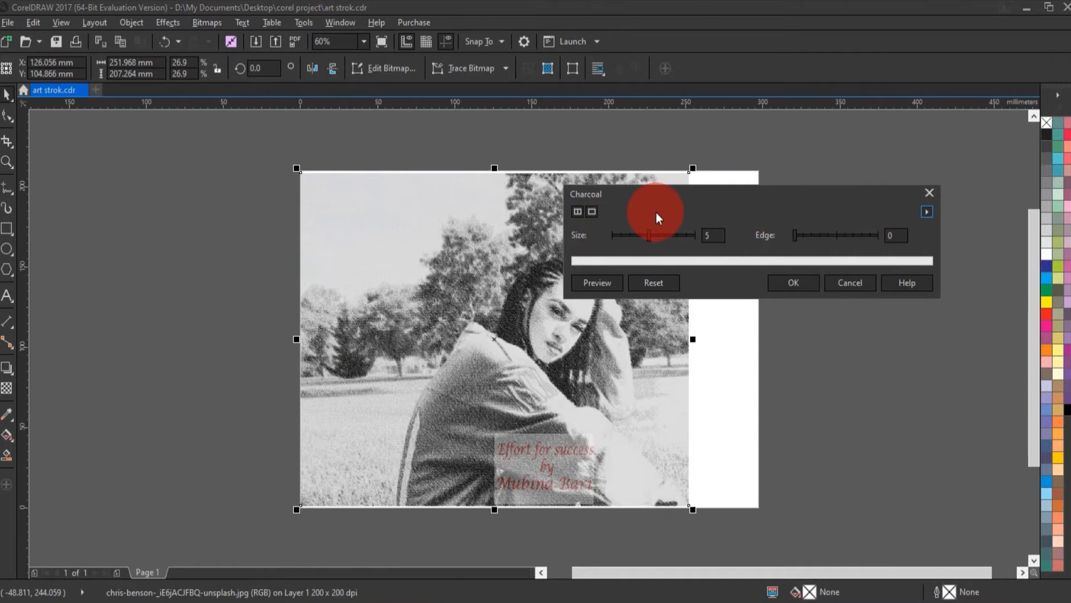
Compare the Charcoal effect in the before-and-after and single previews around the woman's face, then return to the preview on the photo
click(578, 211)
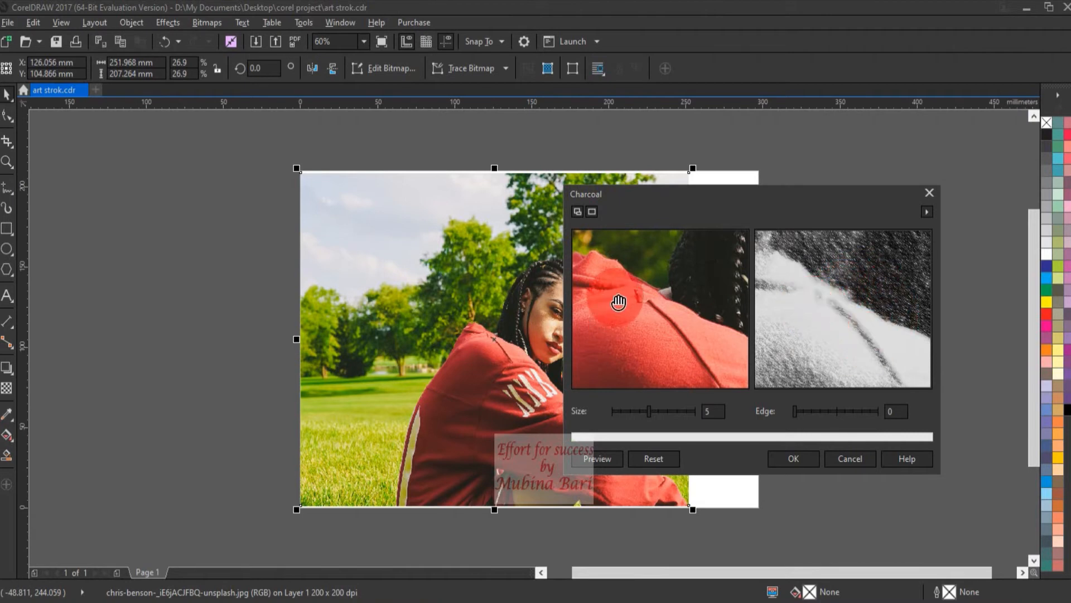
drag(689, 268, 631, 333)
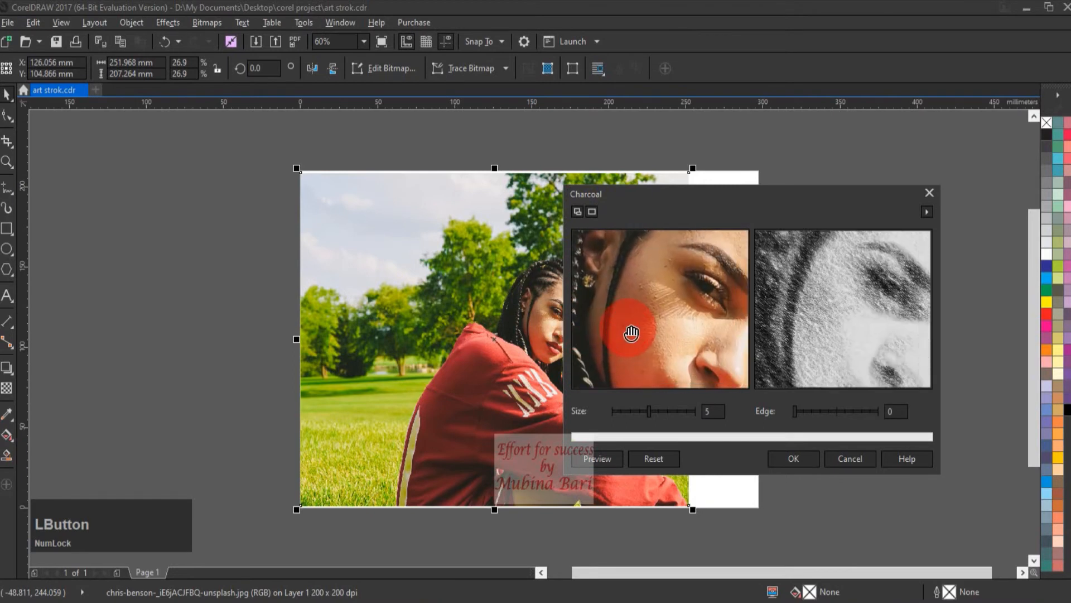
click(592, 211)
drag(839, 345, 646, 362)
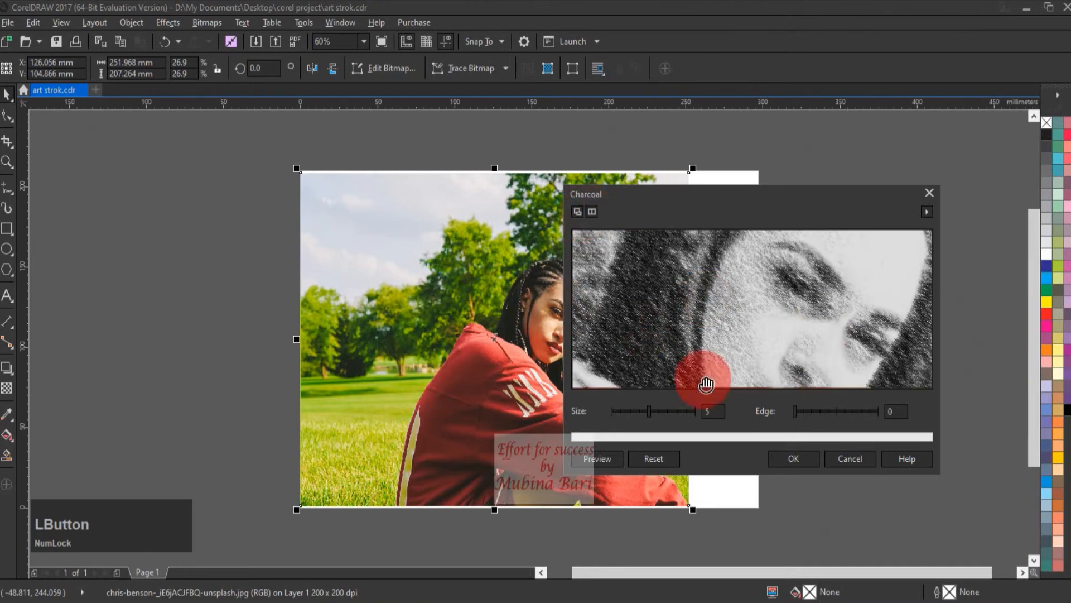
click(568, 213)
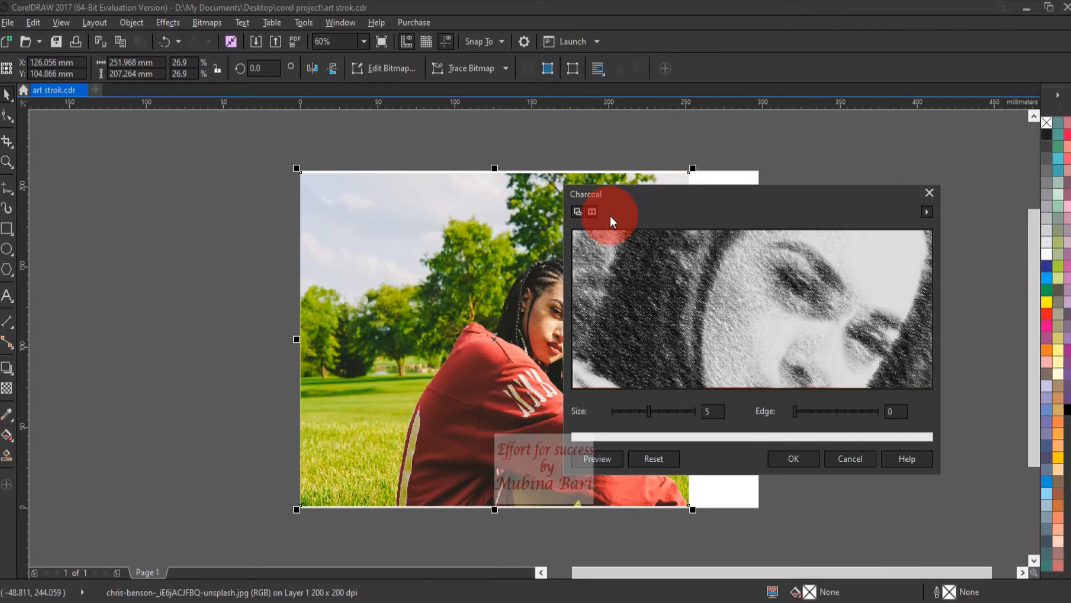
click(578, 212)
click(367, 269)
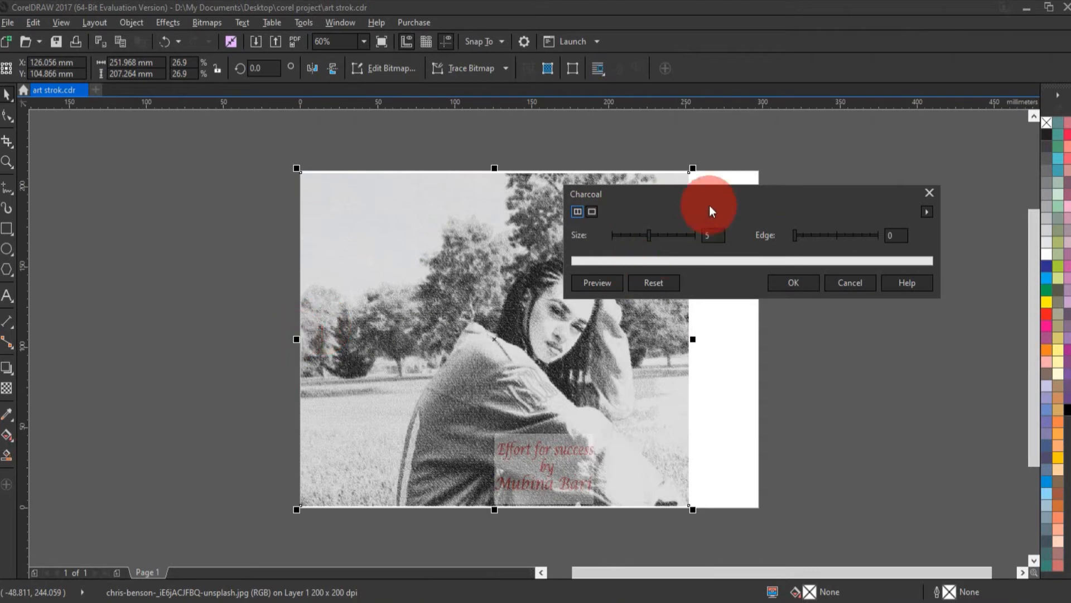
Preview the Charcoal effect on the photo with size 7 and edge 5, then close it without applying
drag(716, 197, 757, 186)
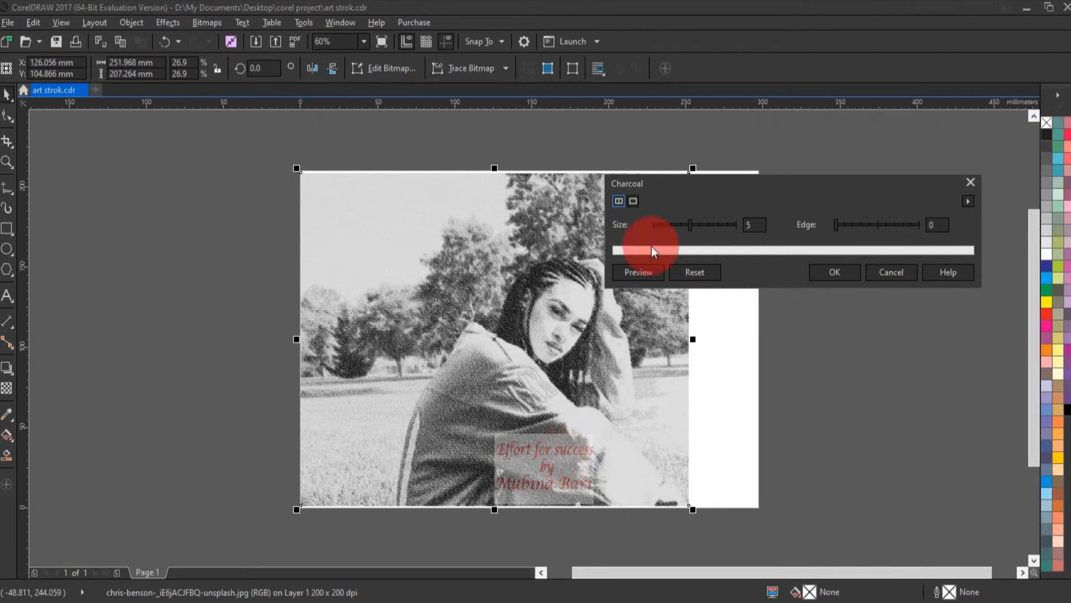
click(713, 220)
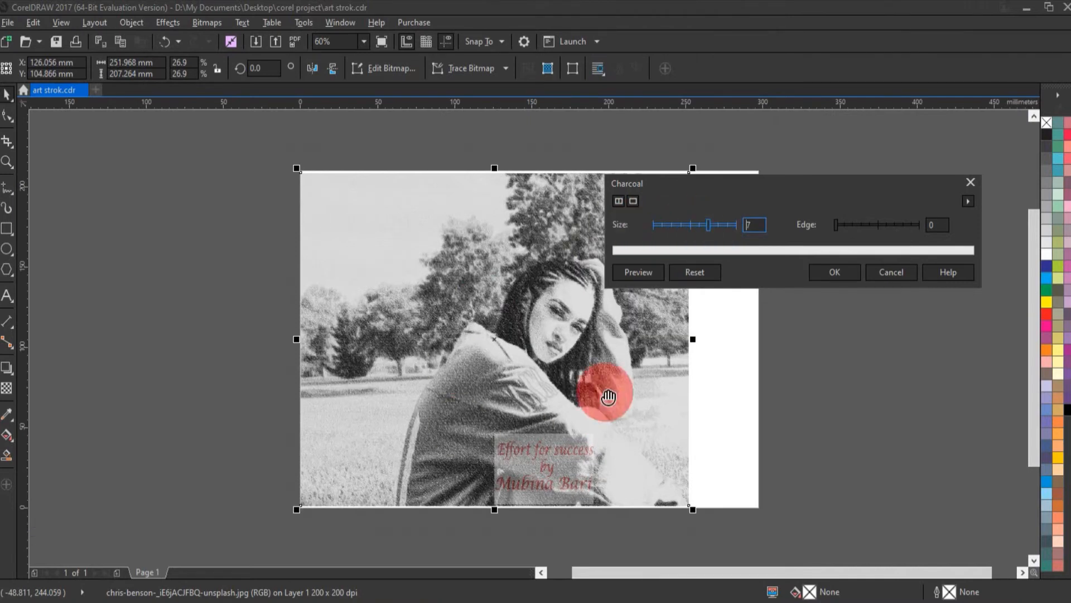
click(848, 225)
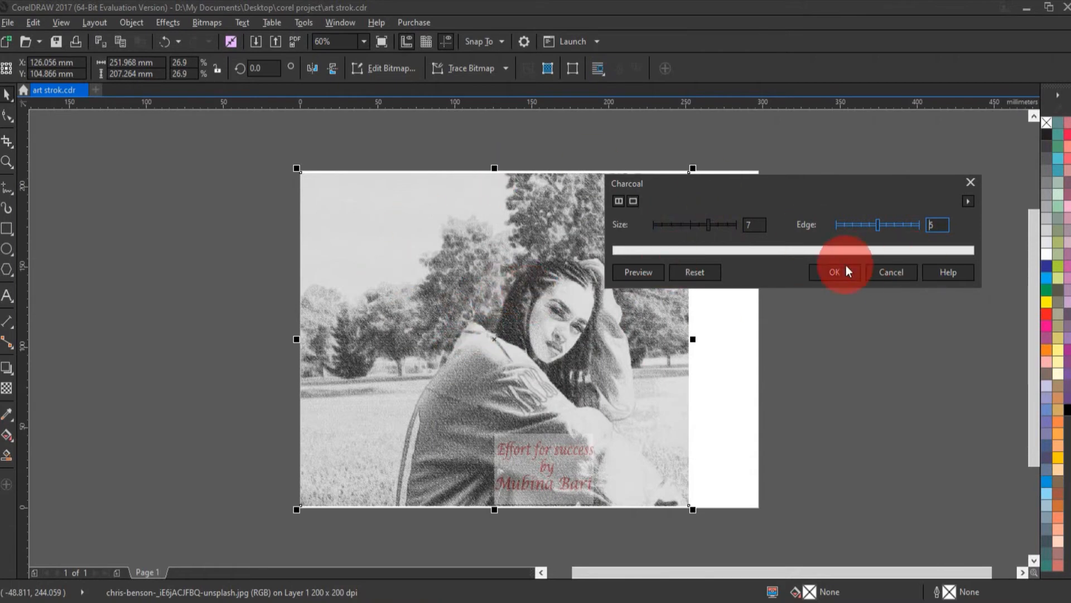
click(968, 179)
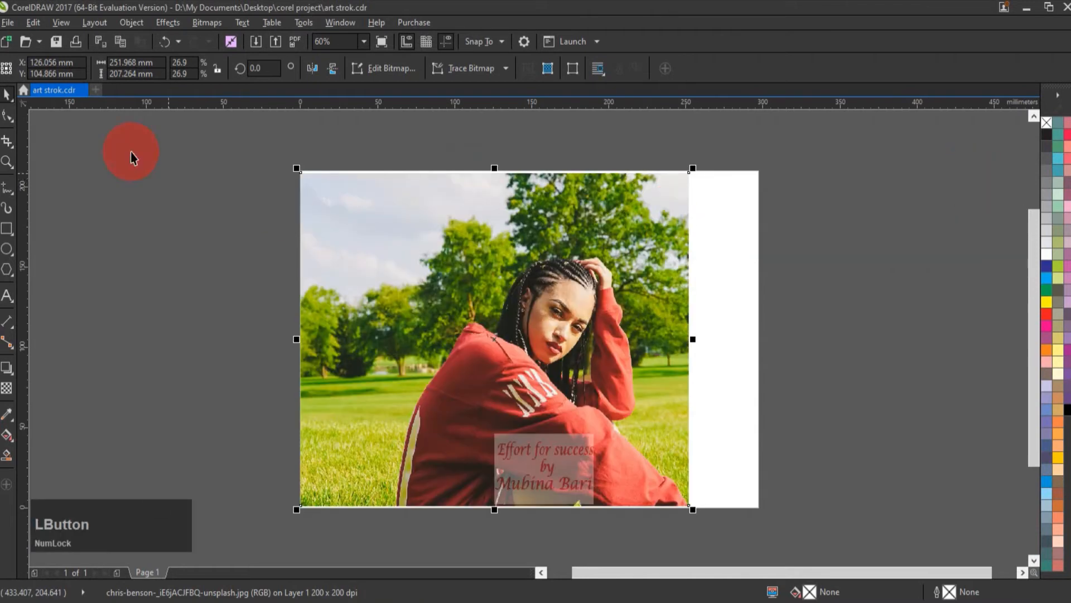
Start the Conte Crayon art stroke effect on the photo and move its dialog clear of the woman
click(200, 23)
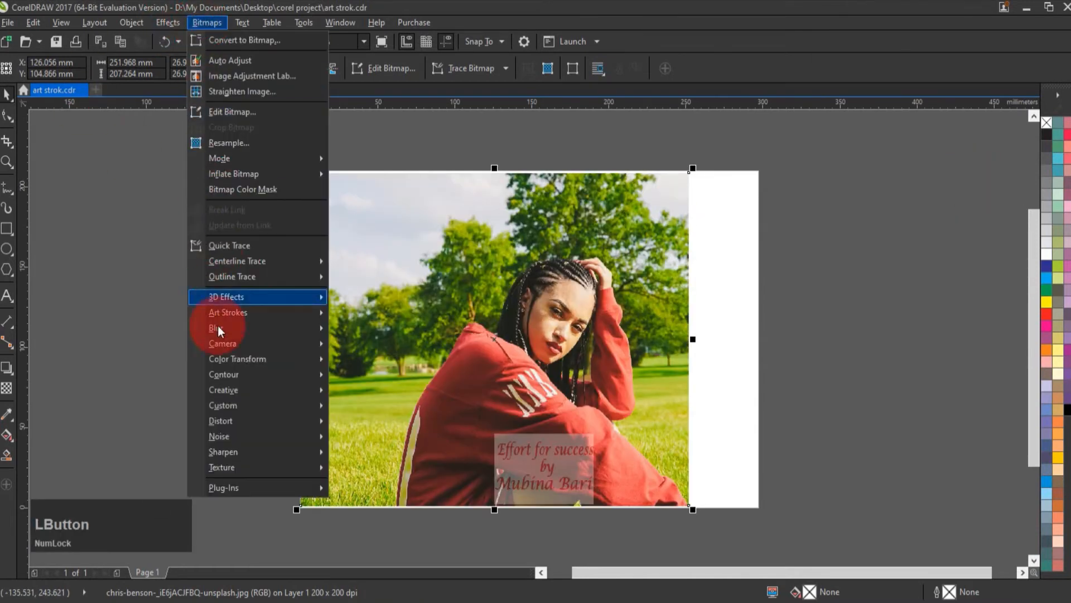
click(230, 313)
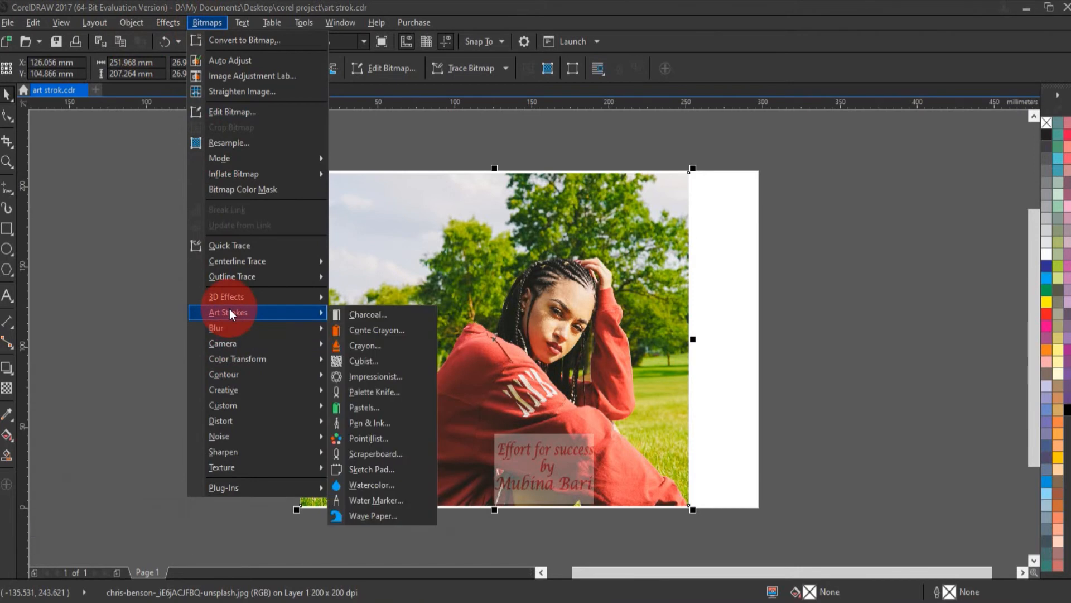
click(380, 330)
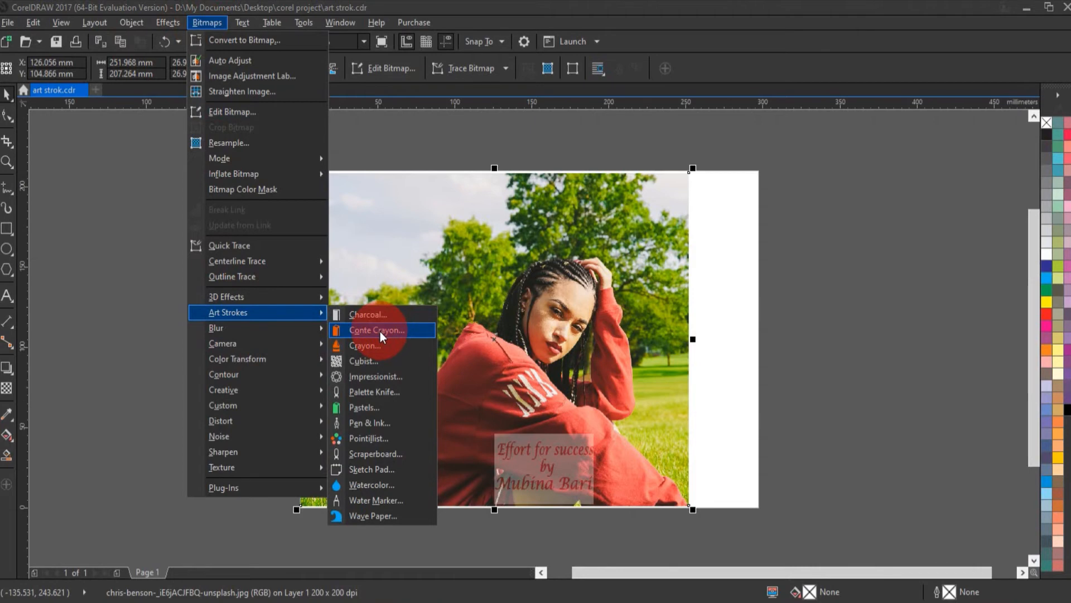
click(380, 330)
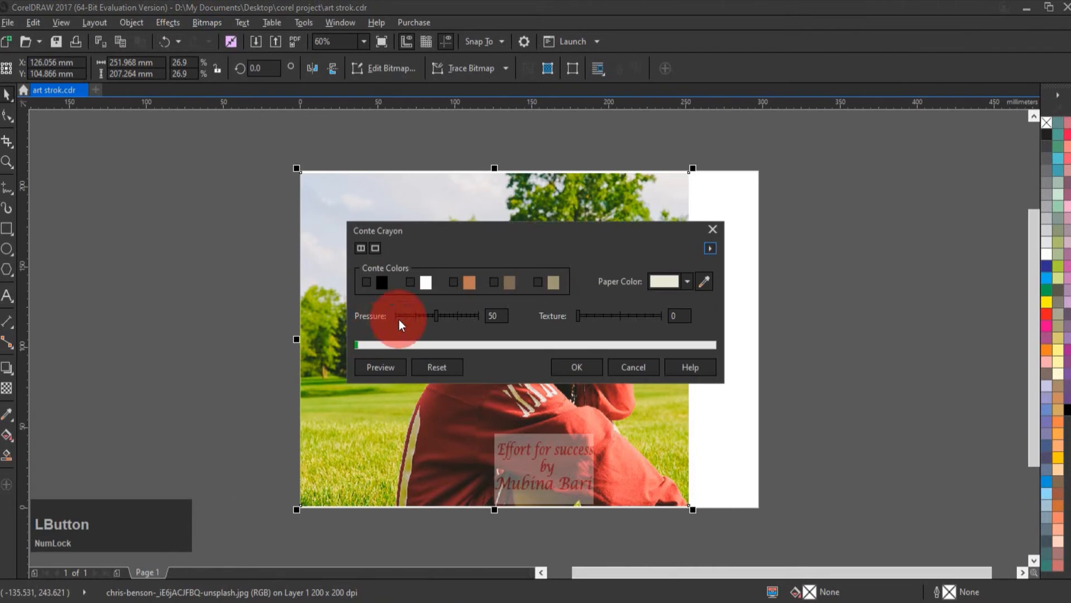
drag(511, 237, 759, 160)
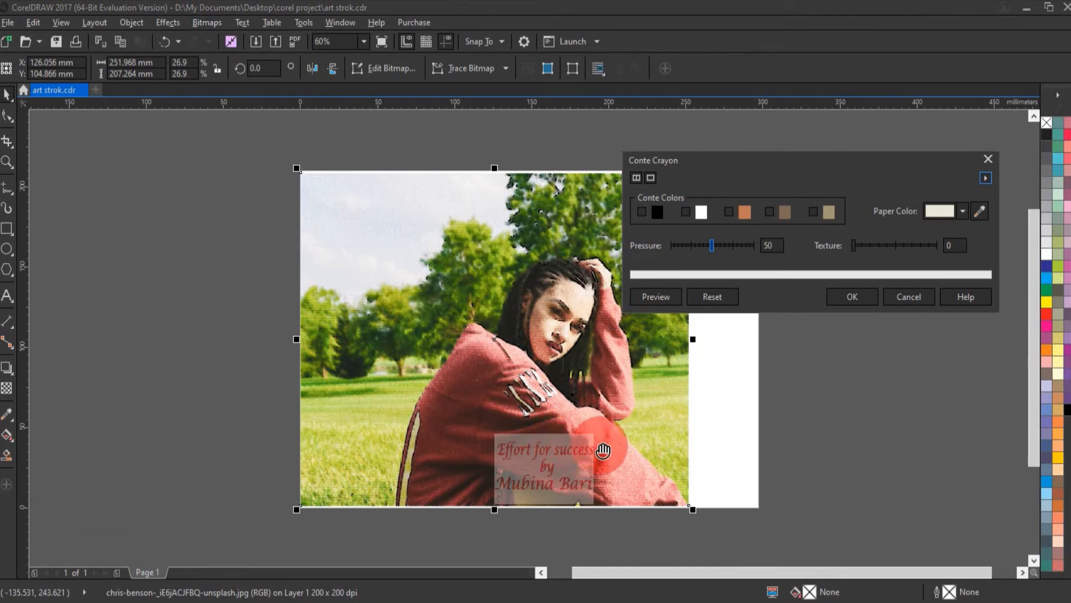
Set the Conte Crayon paper color to blue, the pressure to 66 and the texture to 4
click(965, 214)
click(963, 211)
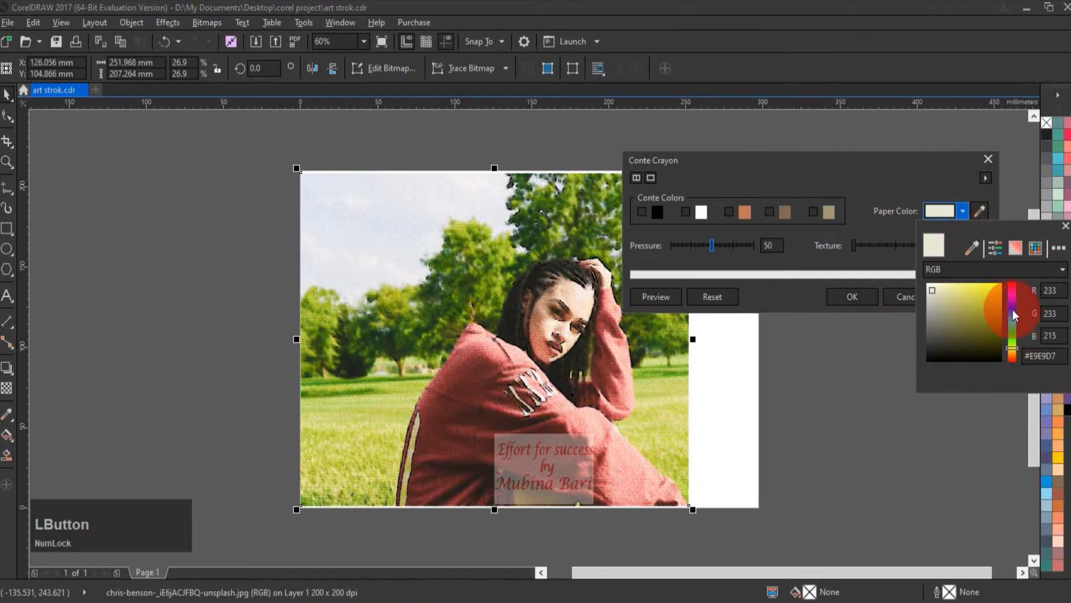
click(1012, 310)
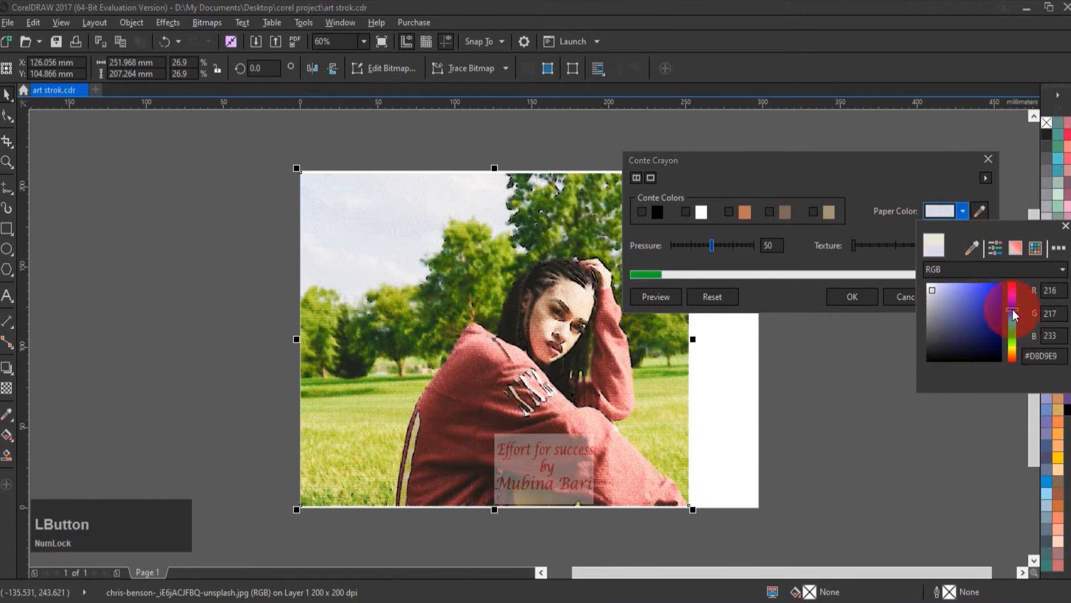
click(725, 250)
click(725, 242)
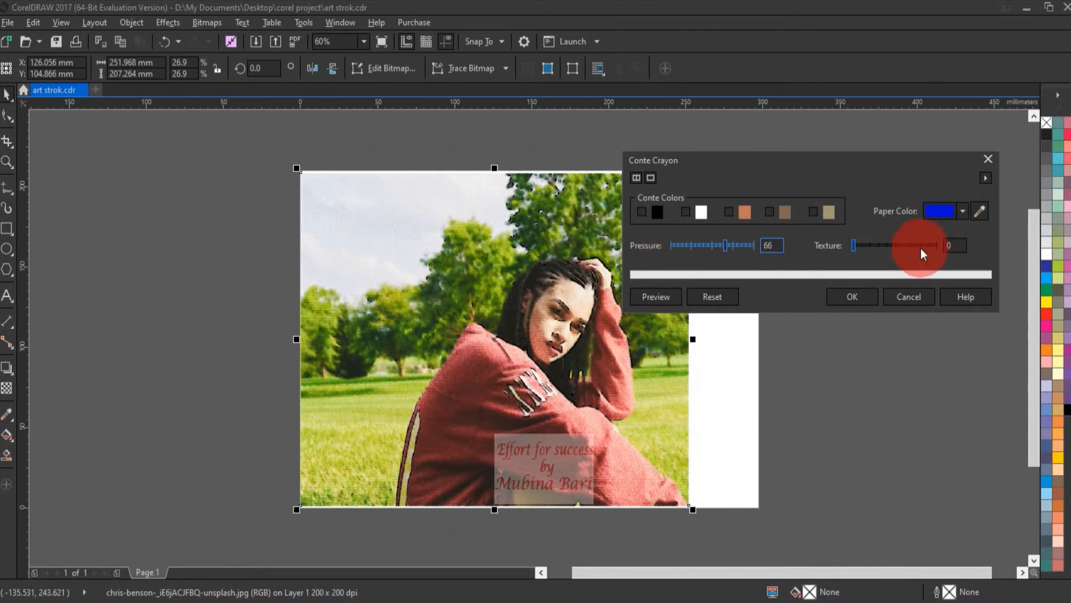
click(892, 243)
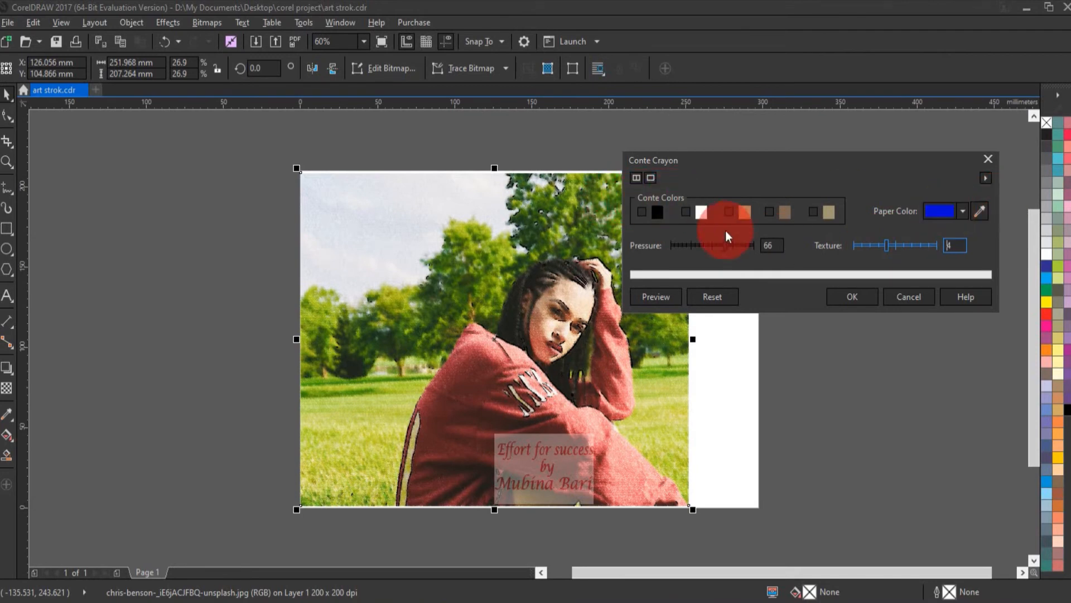
Try the black, white and orange conte colors one at a time on the blue paper
click(642, 212)
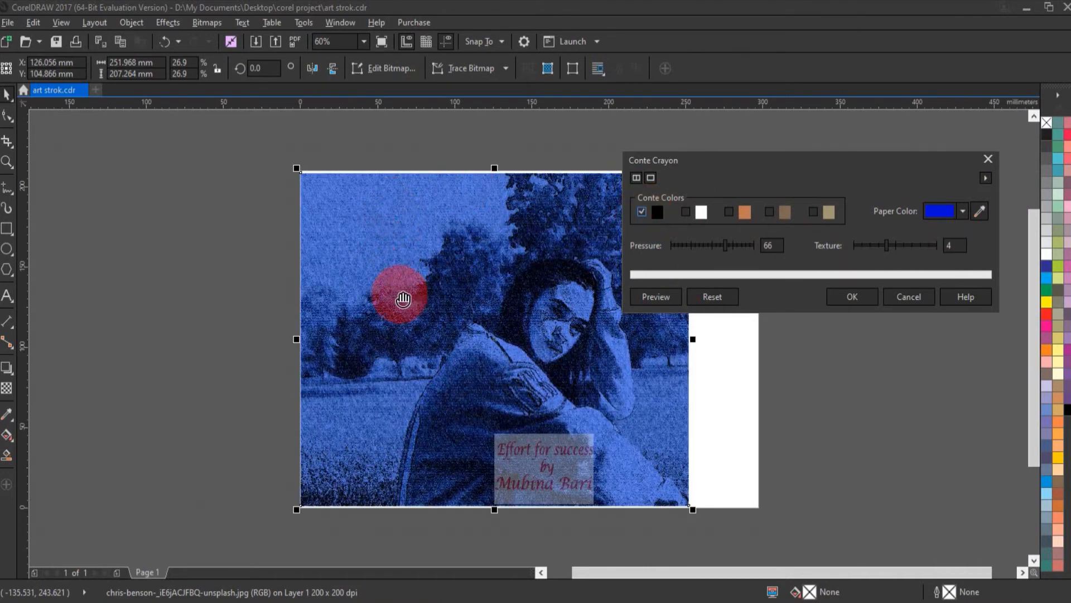
click(639, 212)
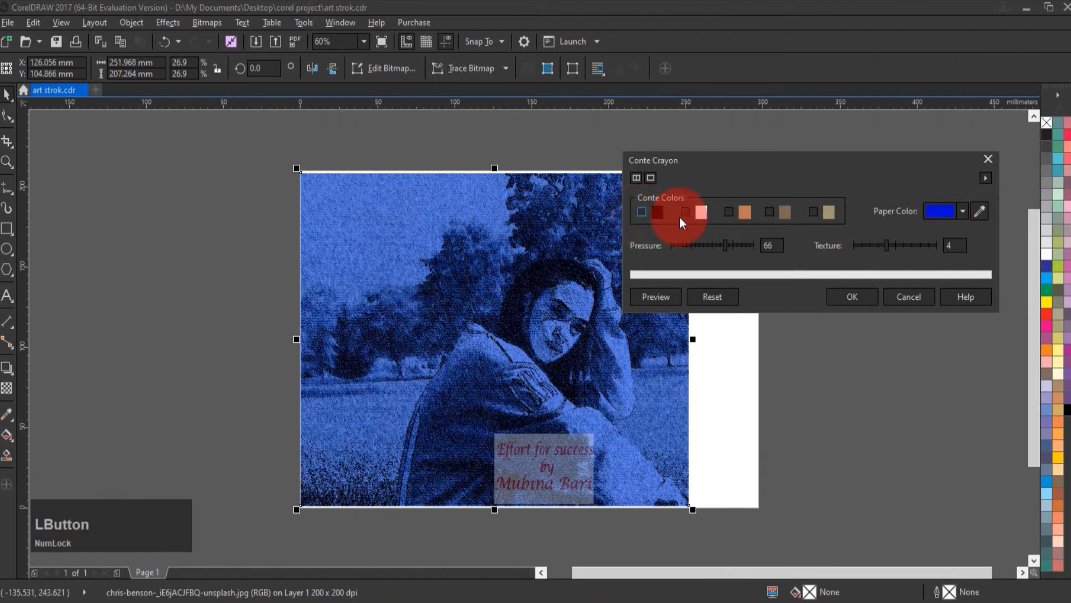
click(686, 212)
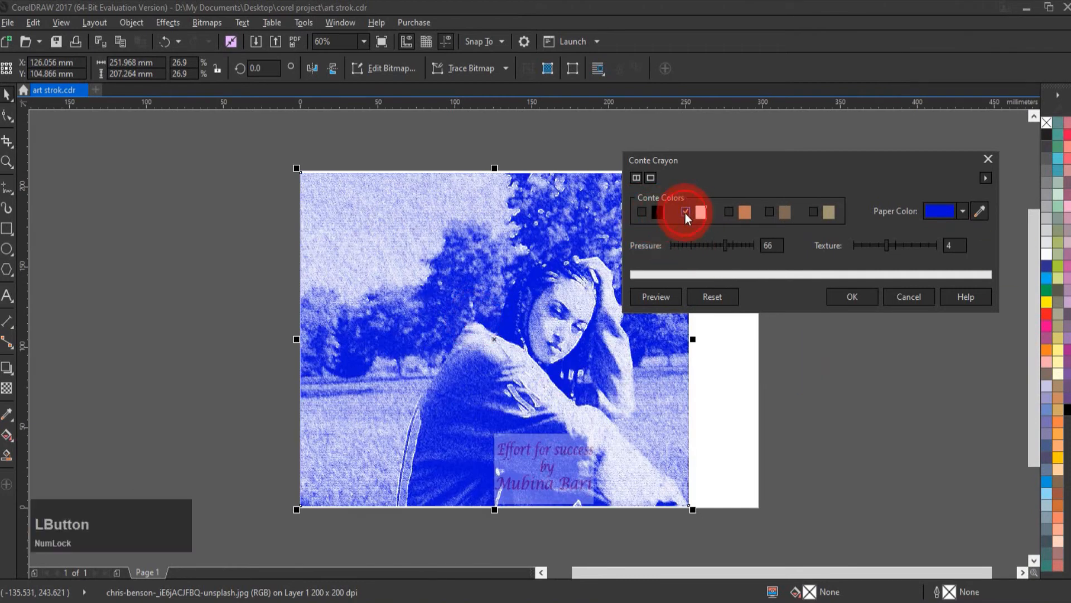
click(729, 212)
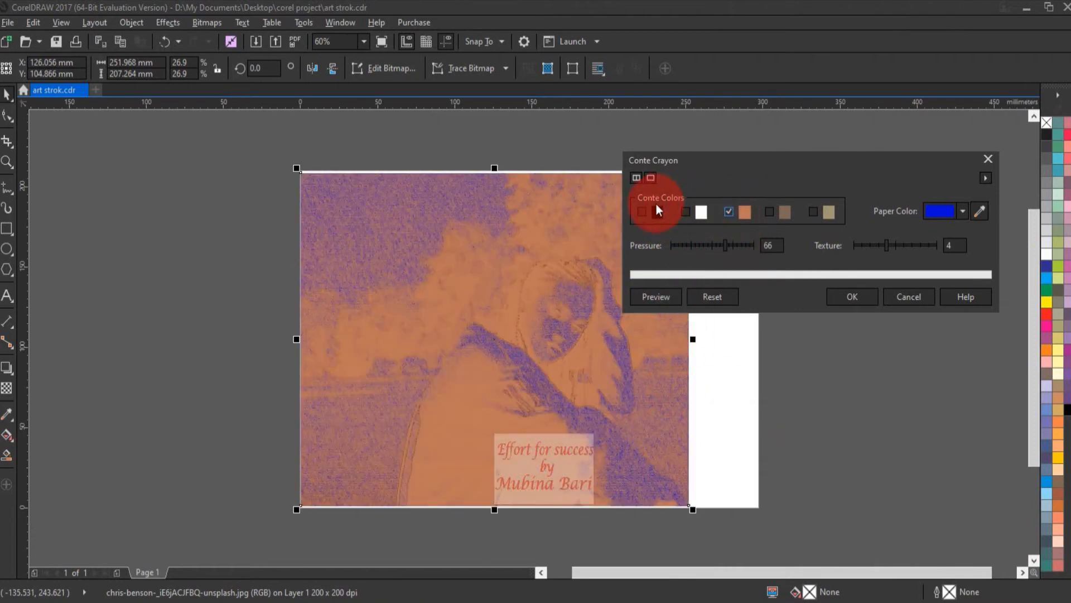
Preview red paper with only the black conte color at pressure 21, then close Conte Crayon without applying it
click(962, 212)
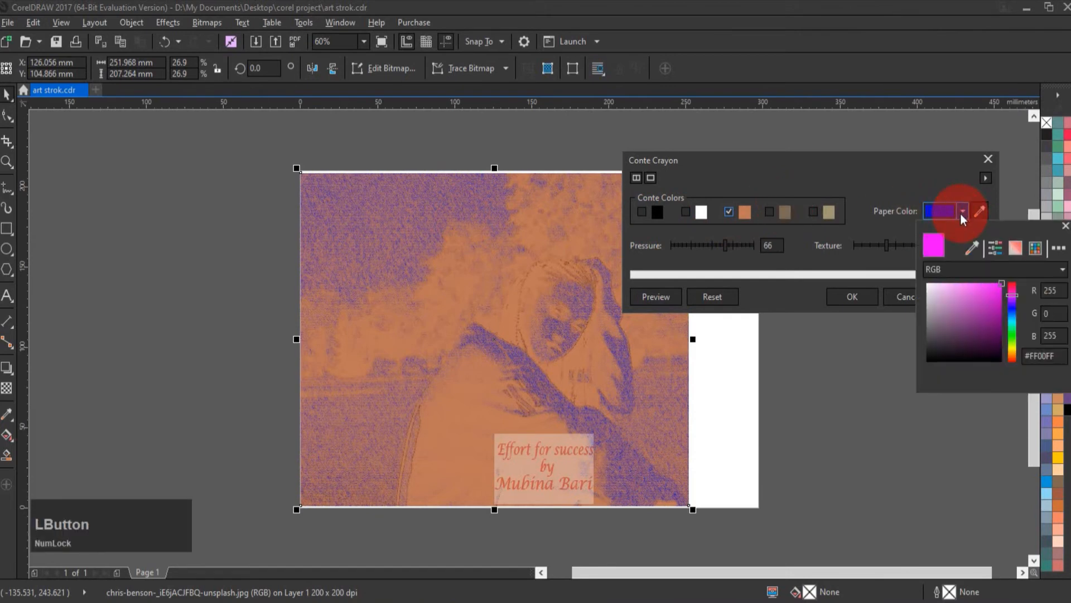
click(1013, 286)
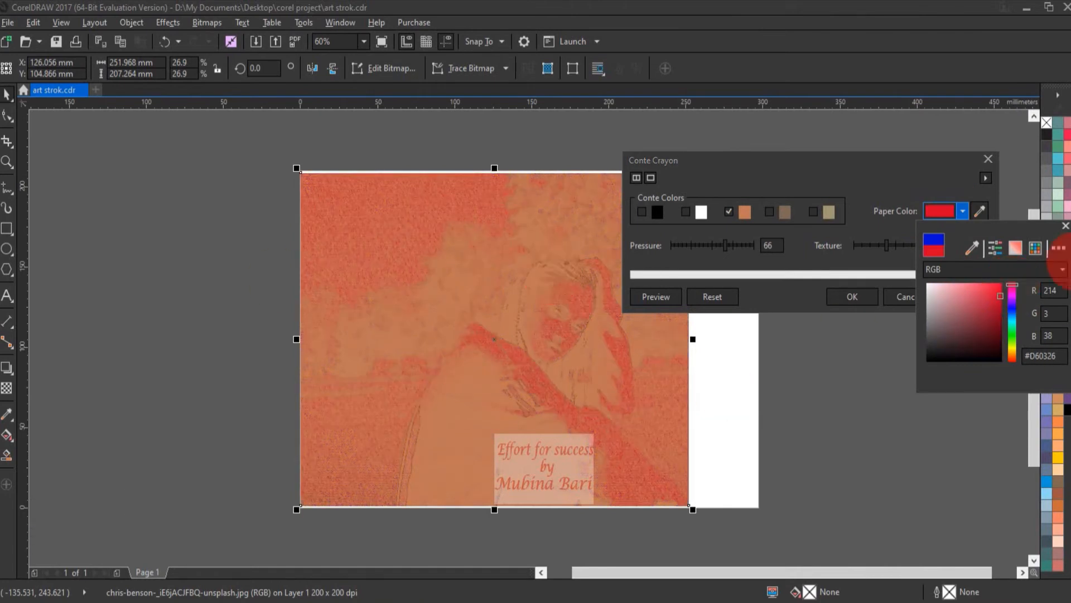
click(641, 212)
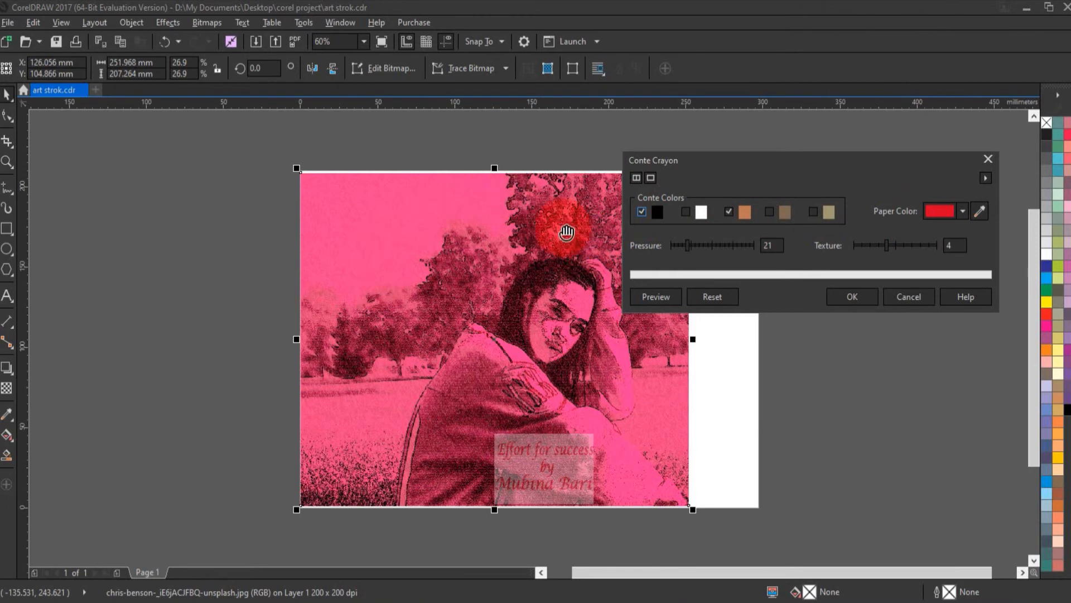
click(729, 212)
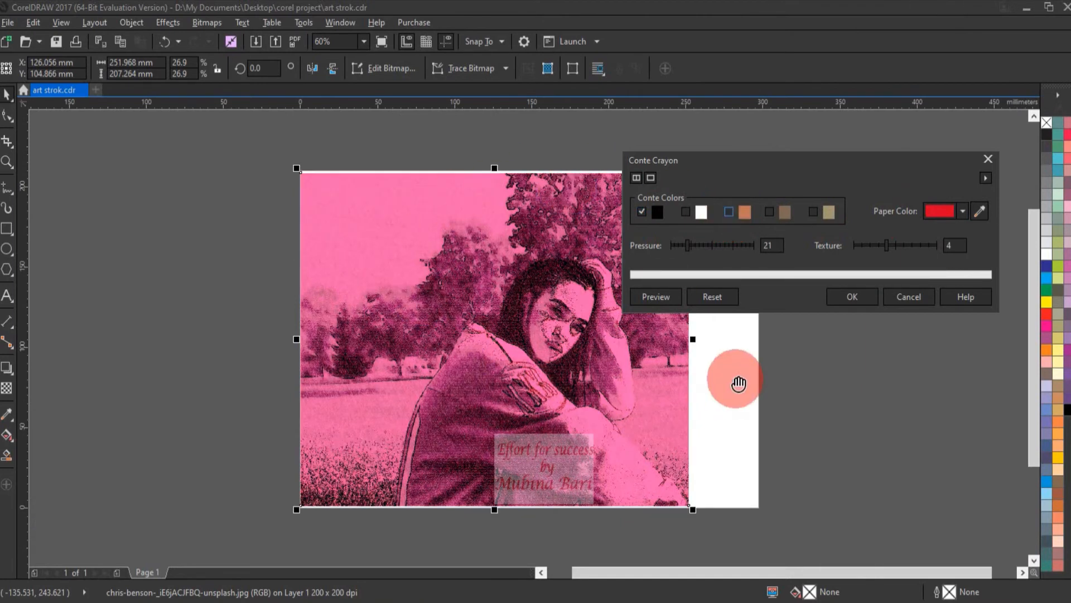
click(986, 178)
click(985, 160)
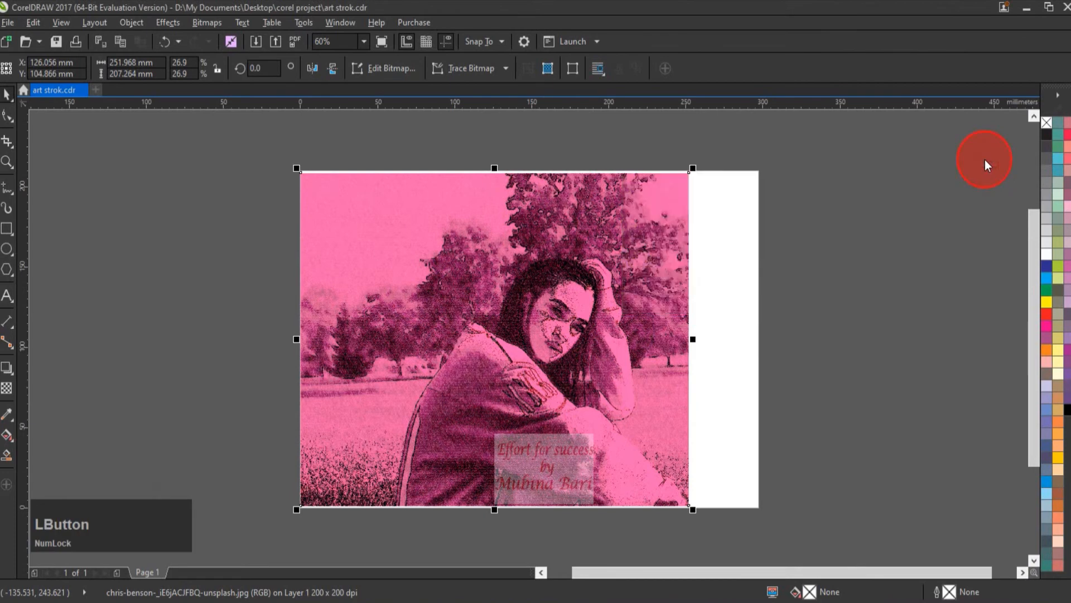
Start the Crayon art stroke effect on the photo, move its dialog aside and set the size to 16
click(195, 24)
mouse_move(217, 316)
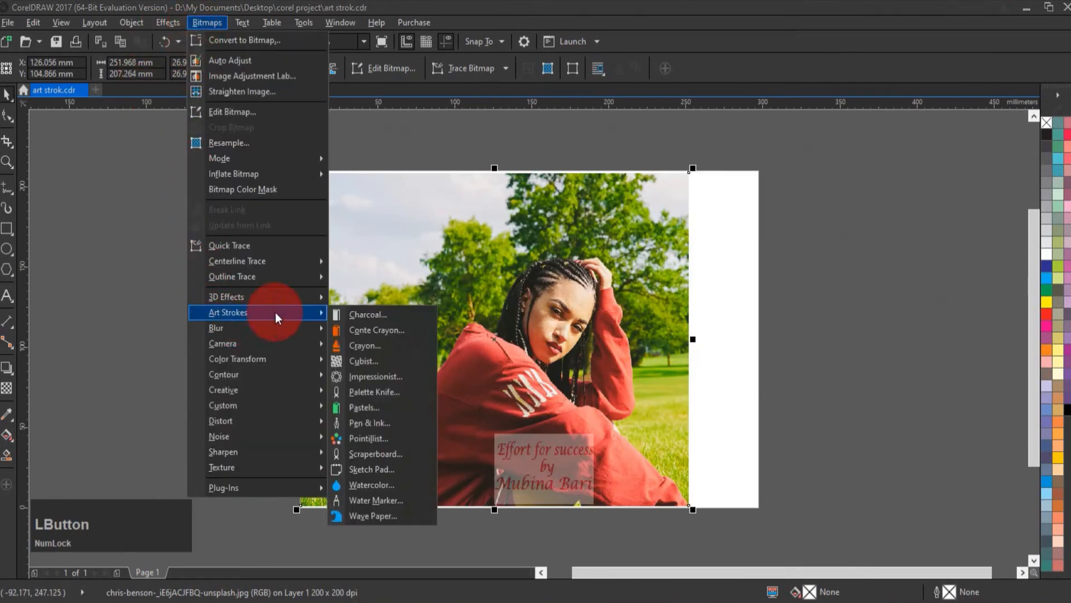
click(359, 350)
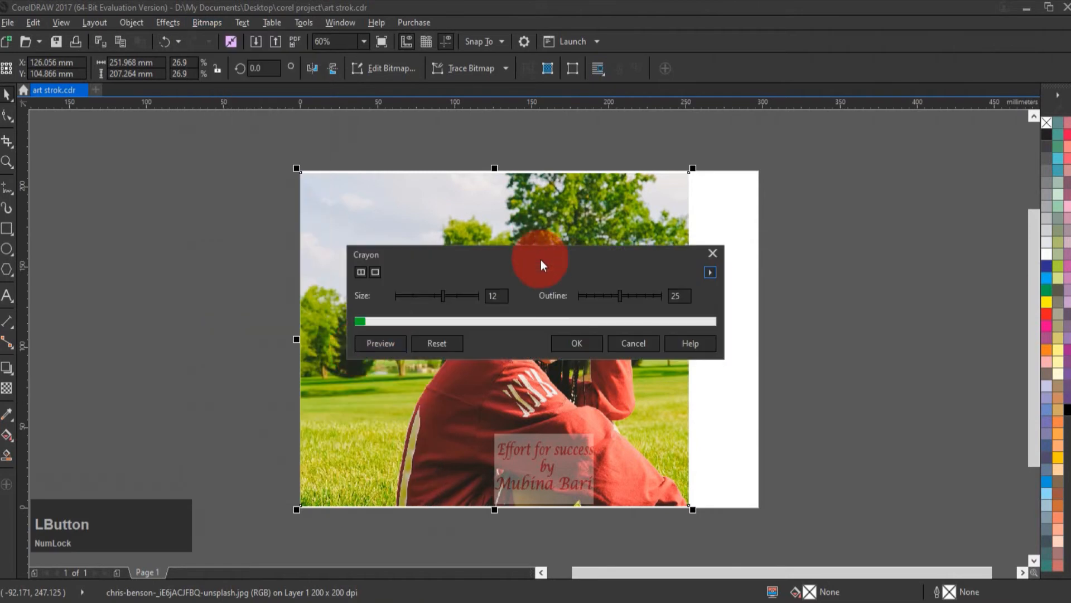
drag(541, 259, 790, 225)
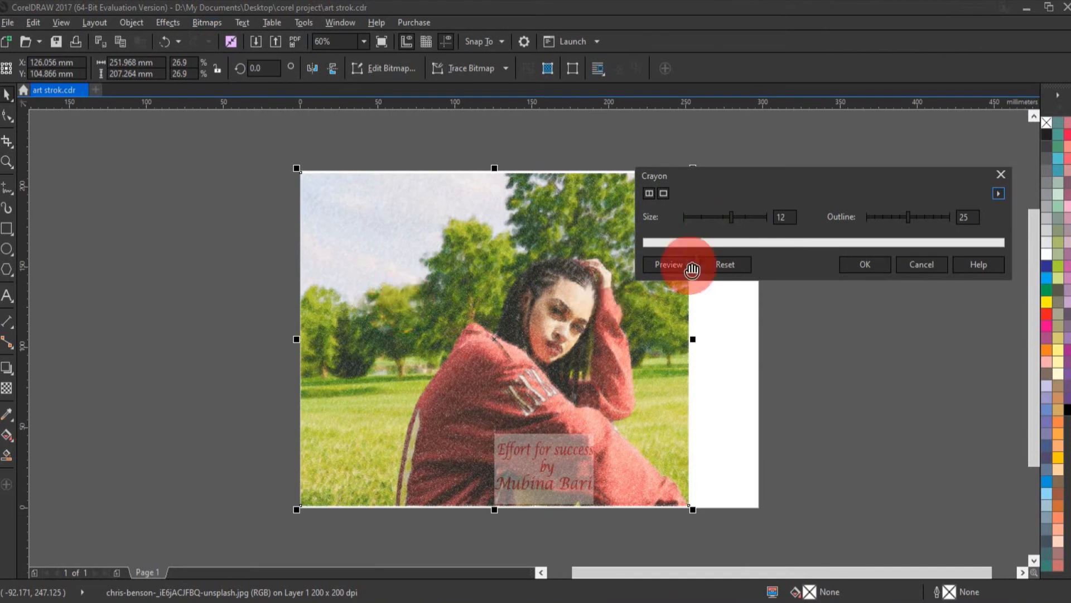
click(748, 219)
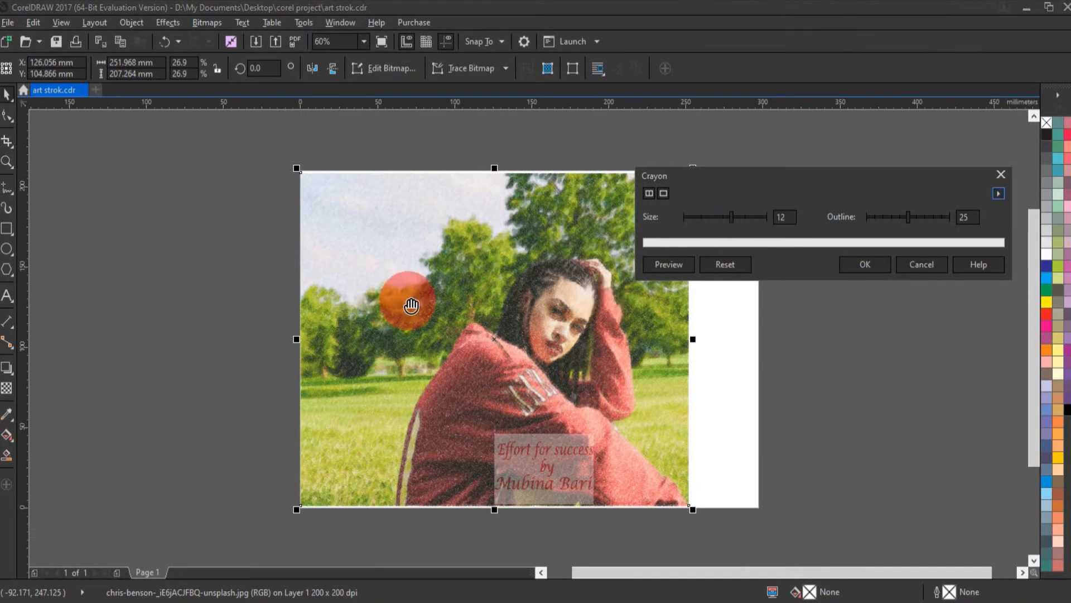
click(748, 217)
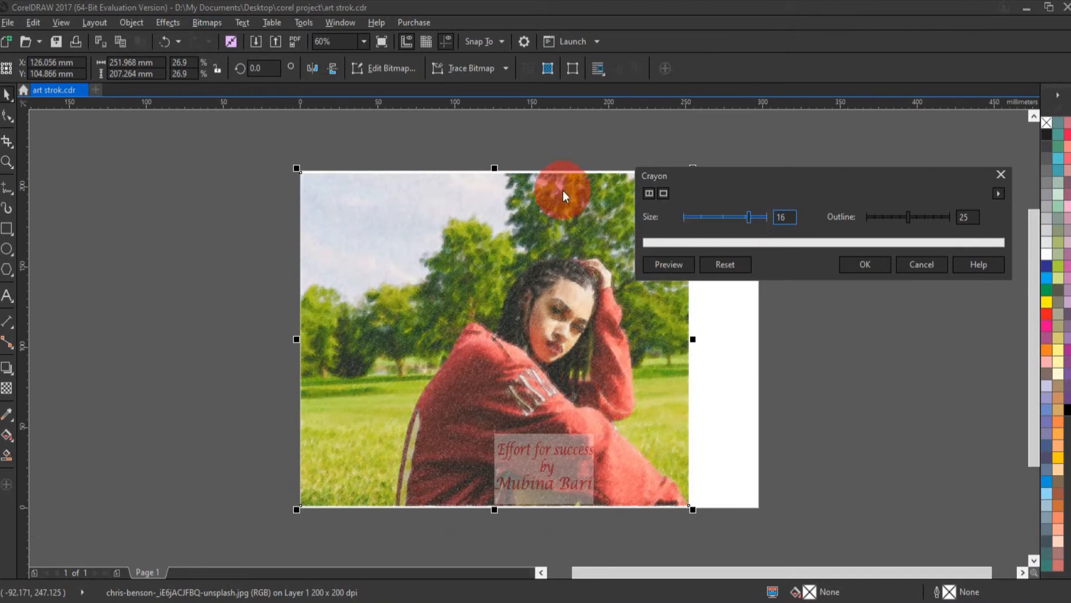
Preview the Crayon effect with outline 40 and with outline 9, then close it without applying
click(934, 217)
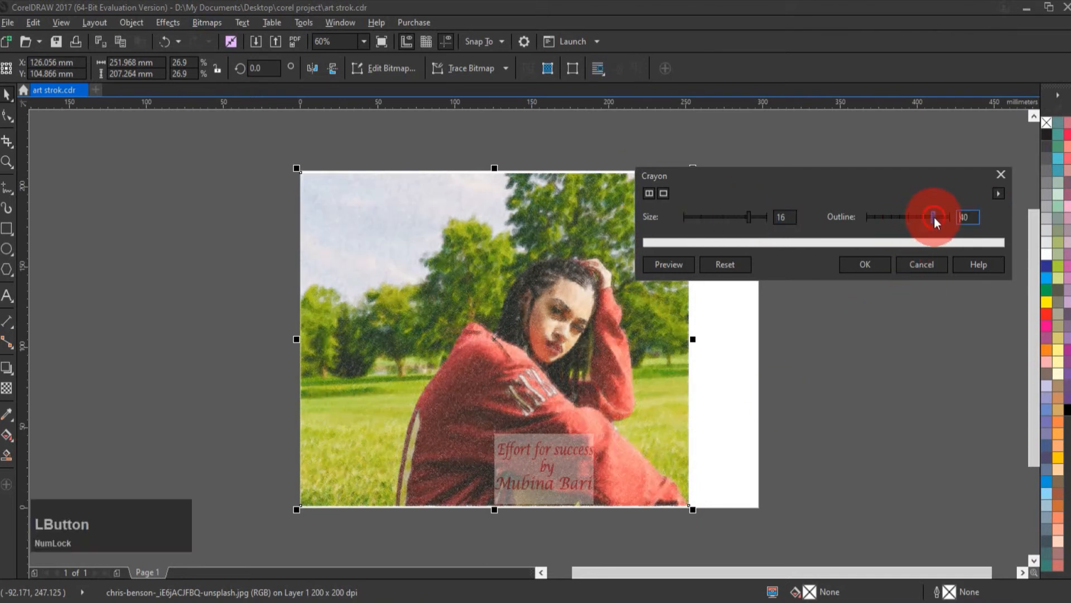
click(883, 216)
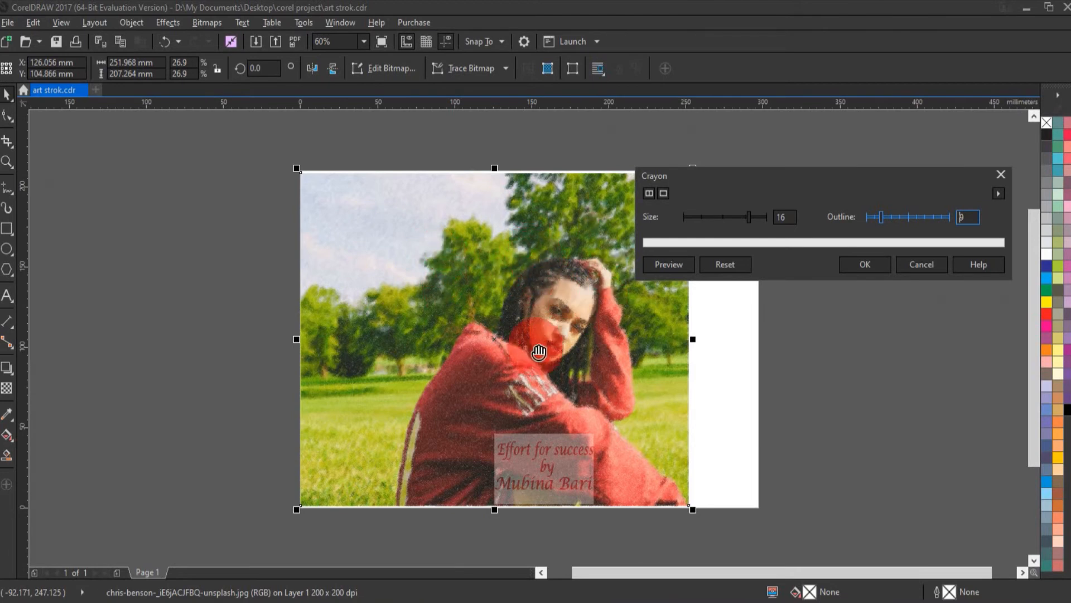
click(1002, 177)
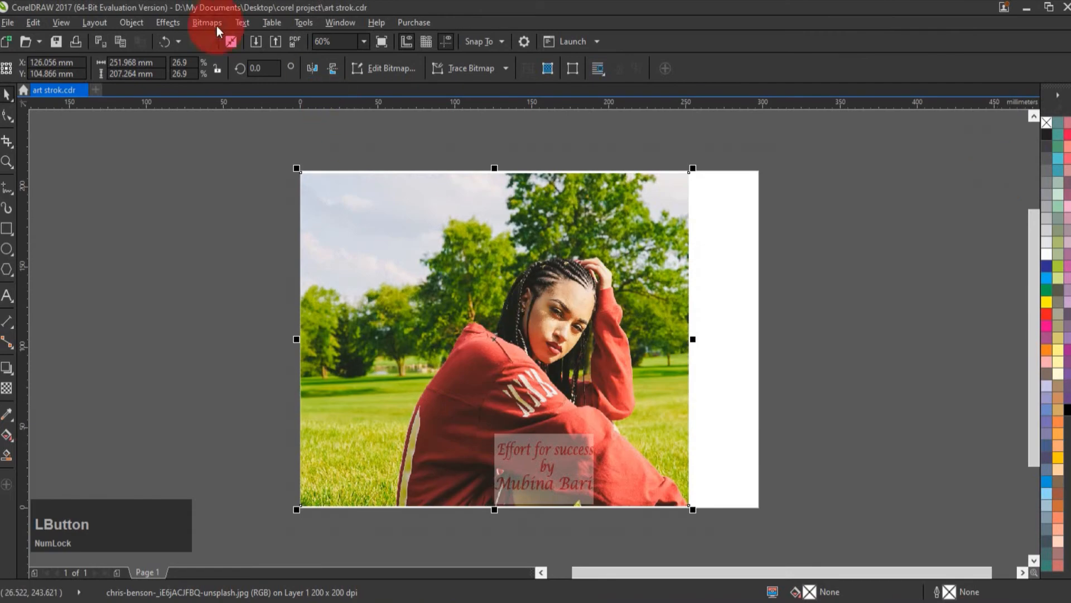
Start the Cubist art stroke effect on the photo and move its dialog aside to uncover the preview
click(207, 23)
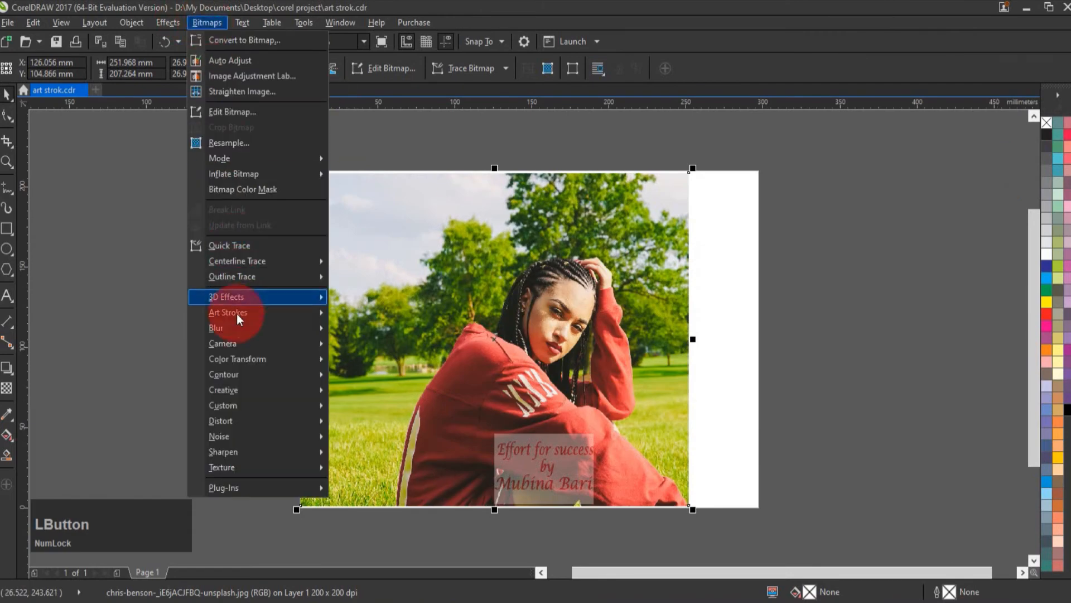
mouse_move(245, 311)
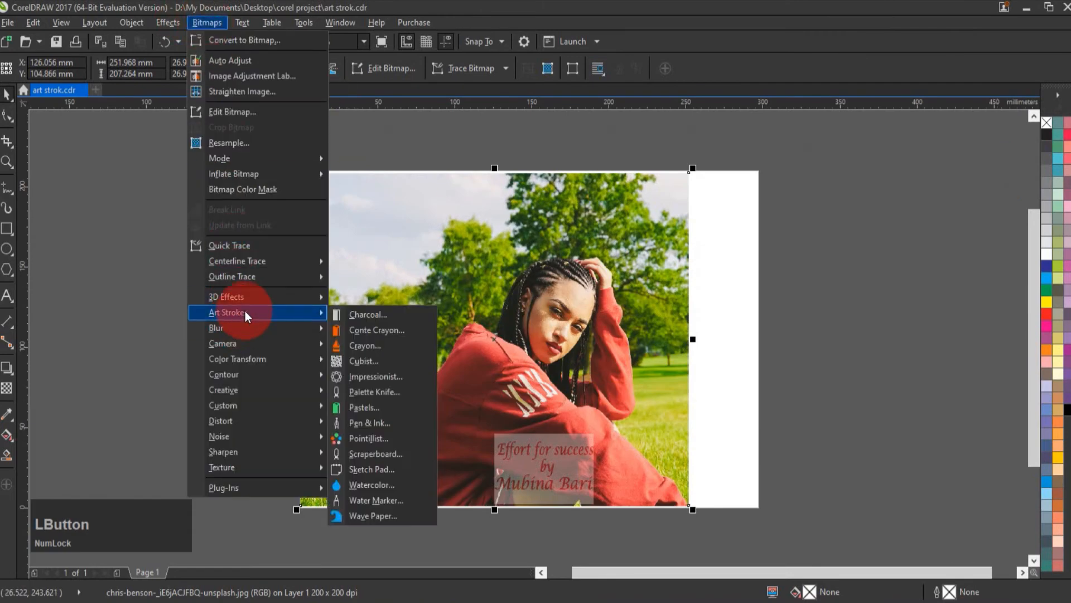
click(372, 362)
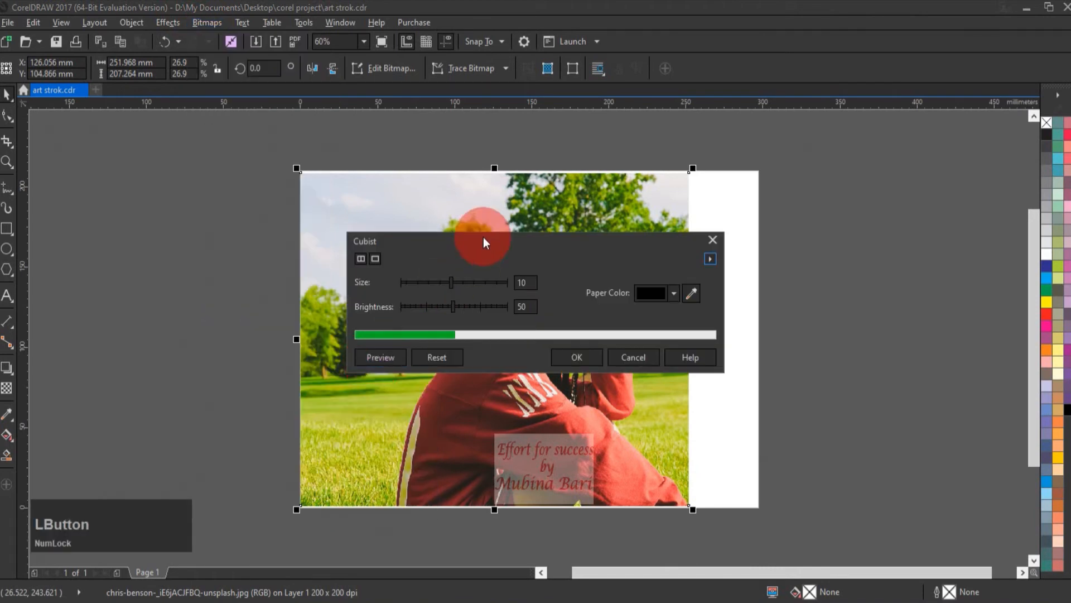
drag(507, 247, 793, 145)
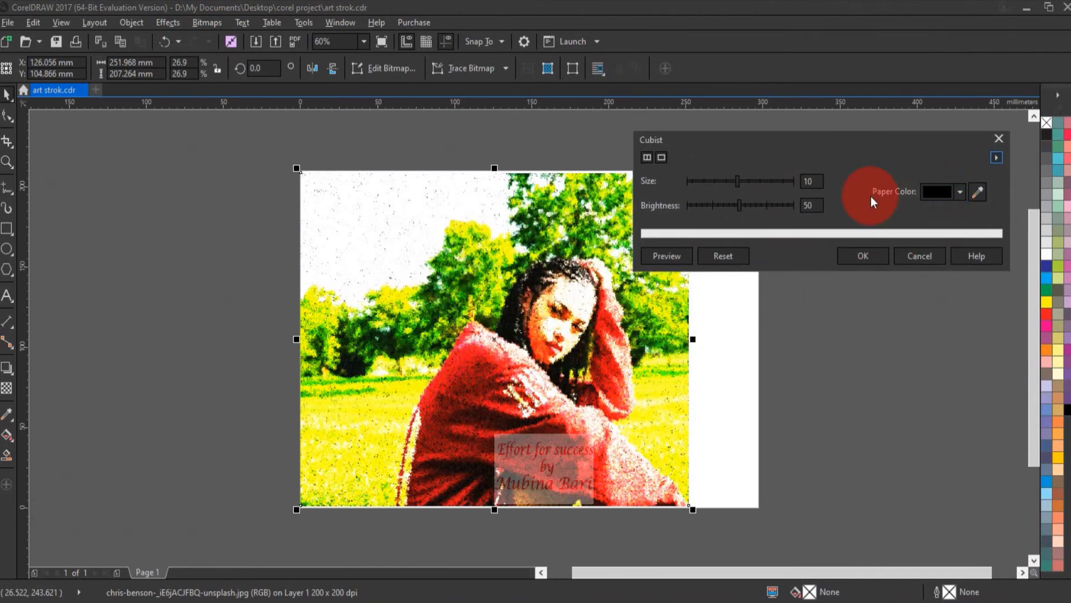
Preview the Cubist effect with green (#0C991F), blue (#0E0C99) and near-black (#070708) paper colors in turn
click(960, 191)
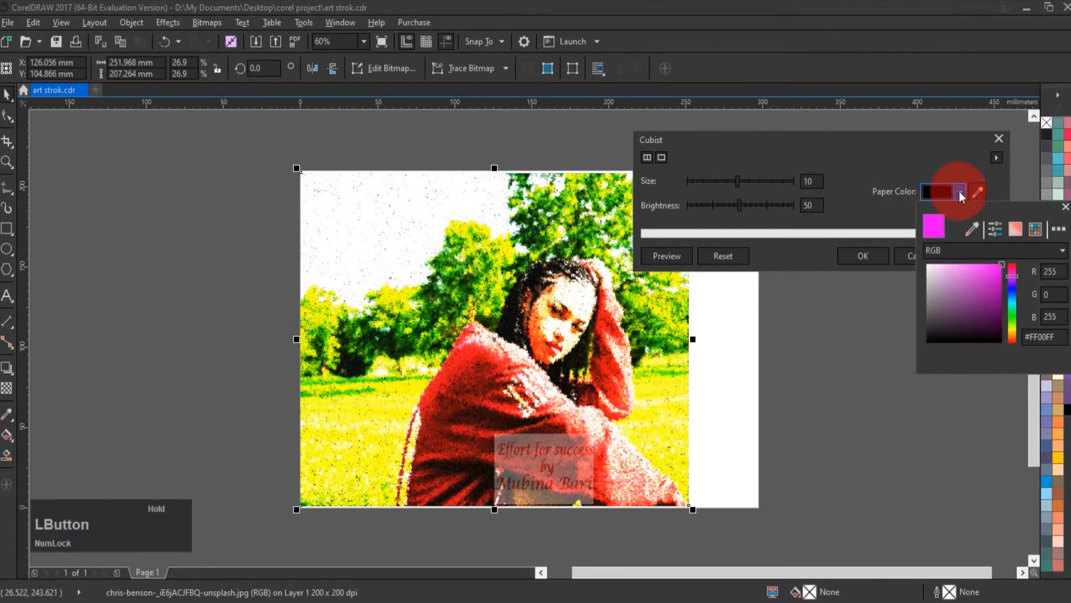
click(1014, 314)
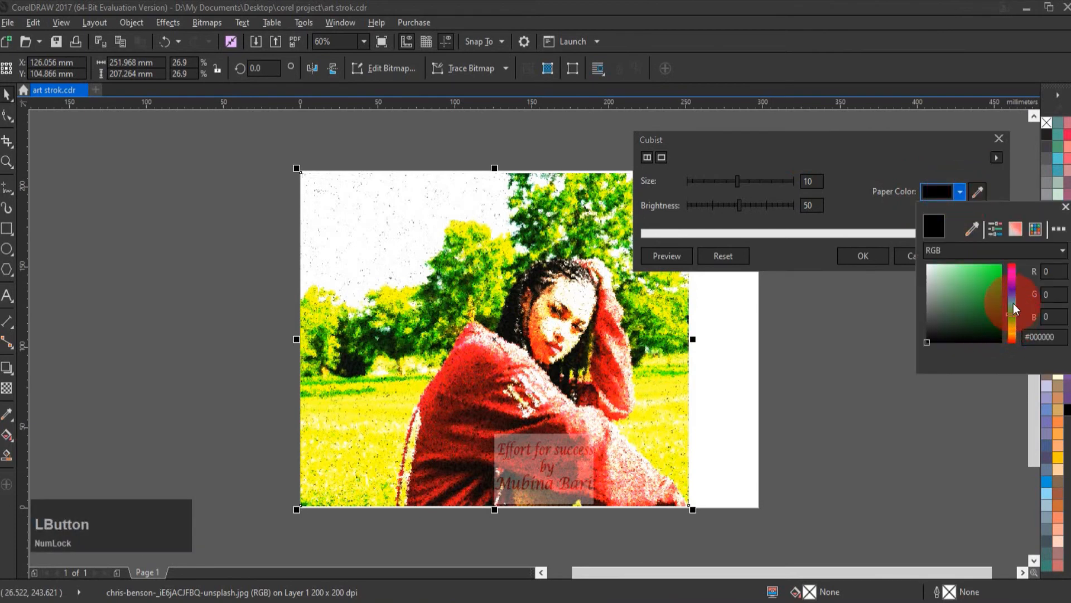
click(995, 295)
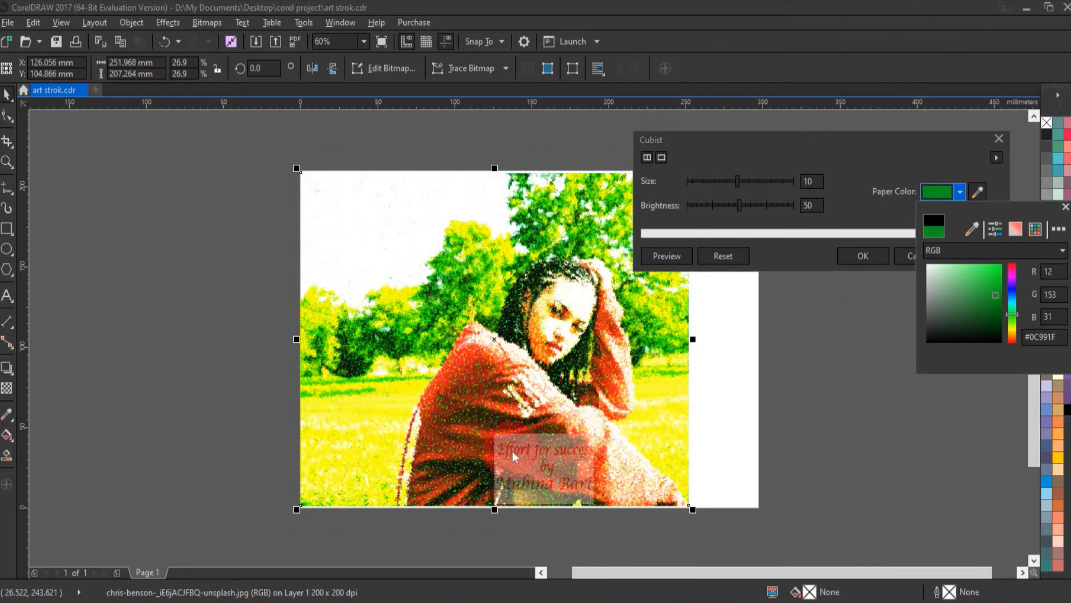
click(1014, 290)
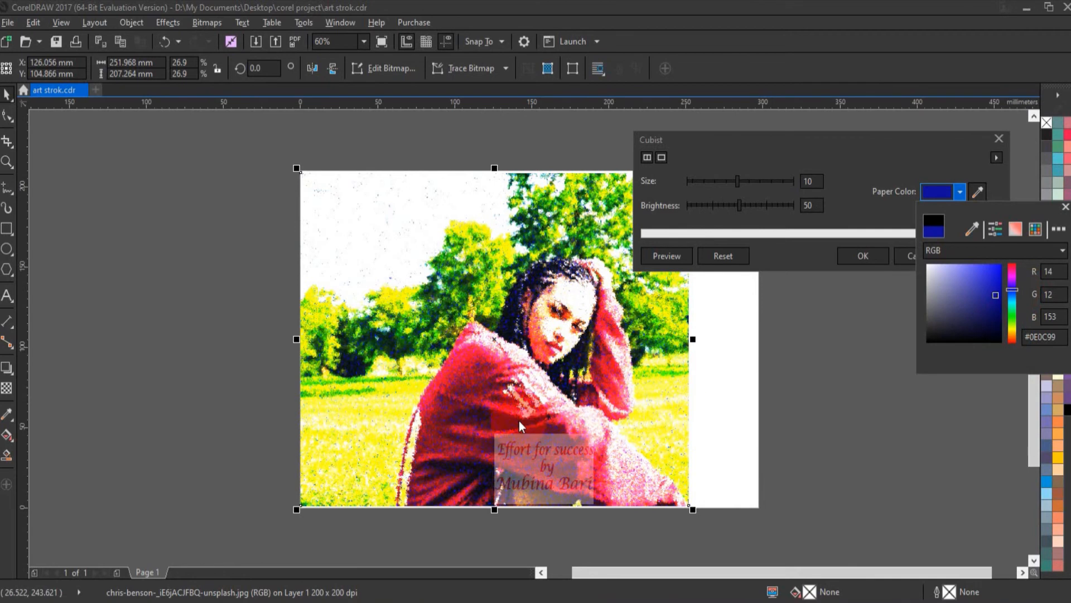
click(933, 340)
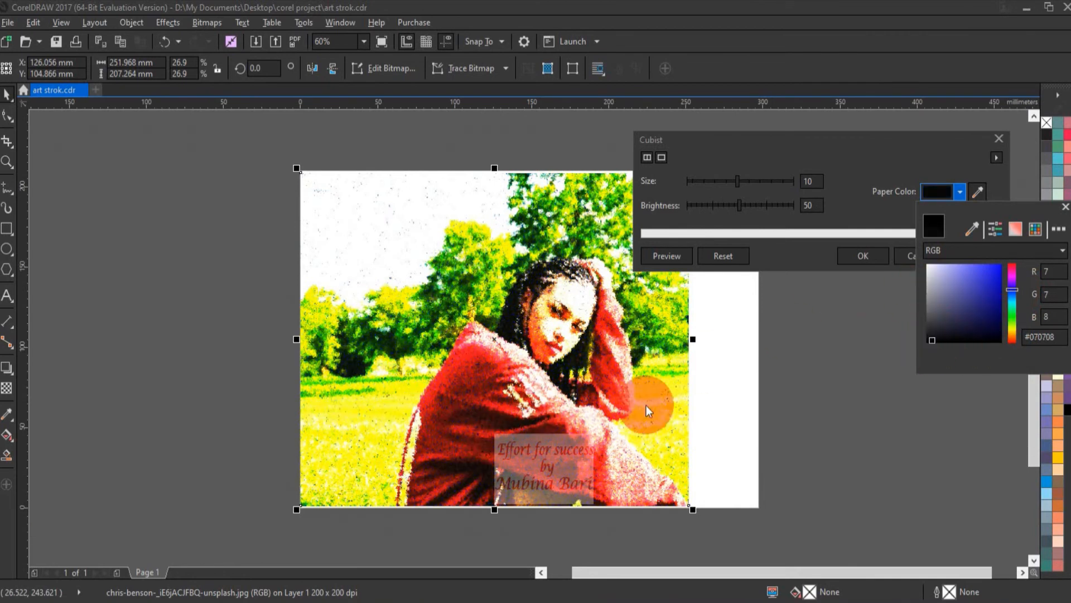
click(798, 208)
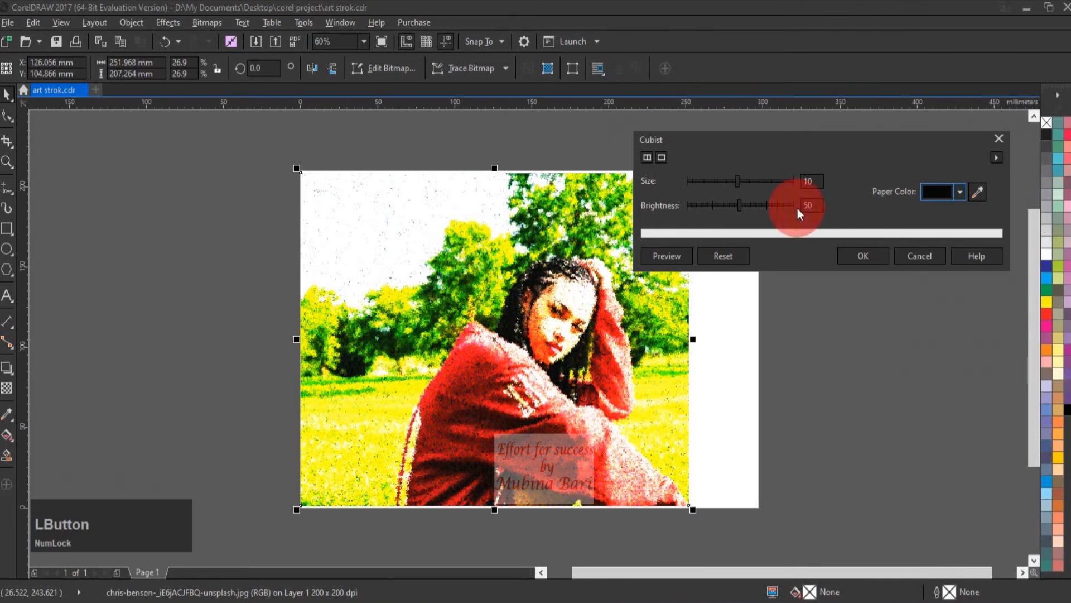
Preview the Cubist effect with size 16 and brightness 76, then close it without applying
click(774, 179)
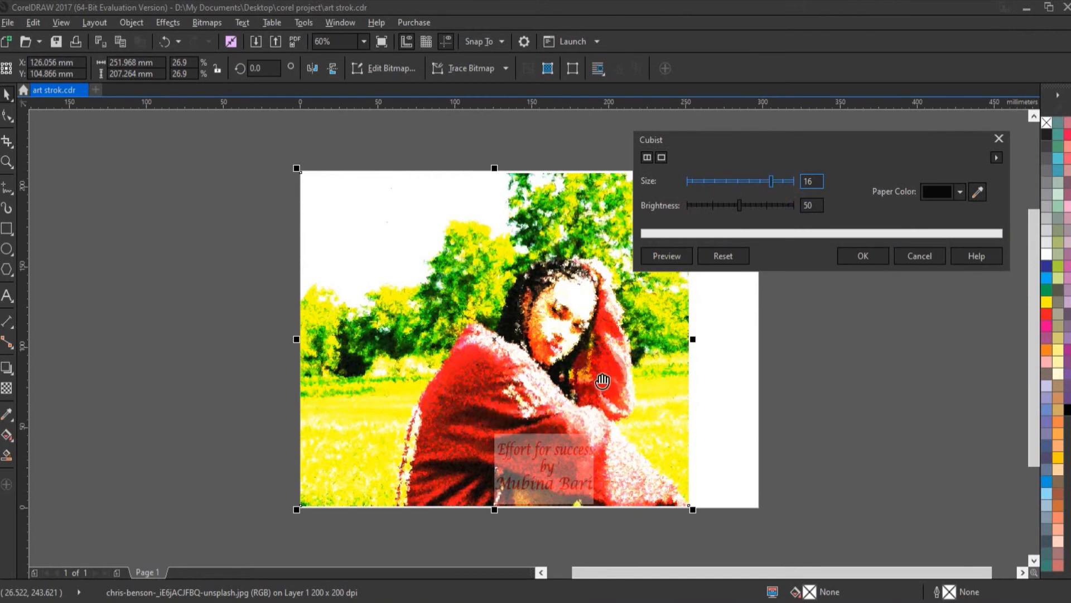
click(769, 206)
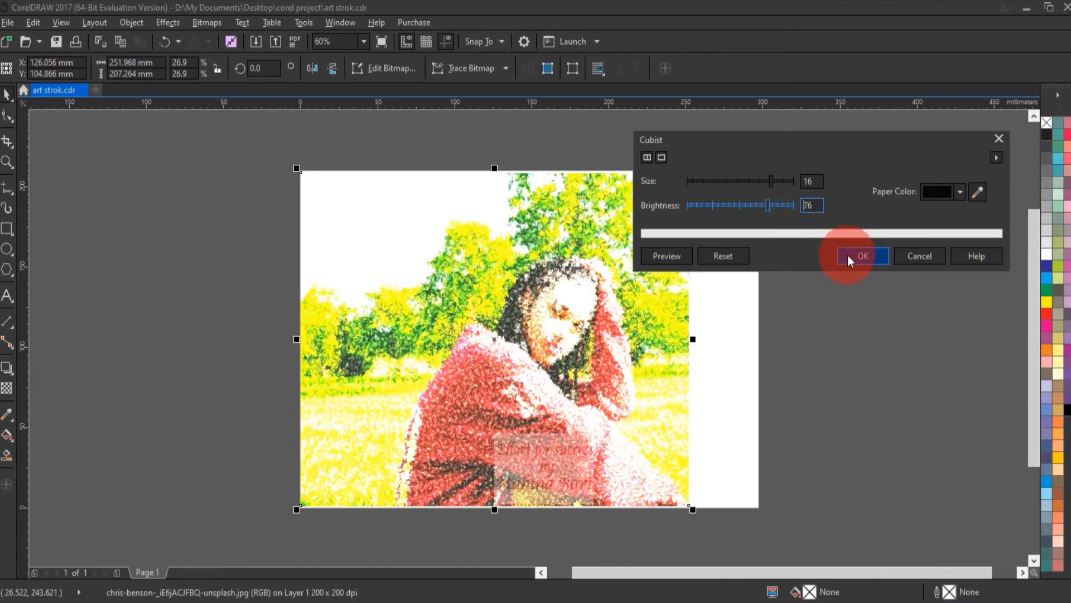
click(997, 141)
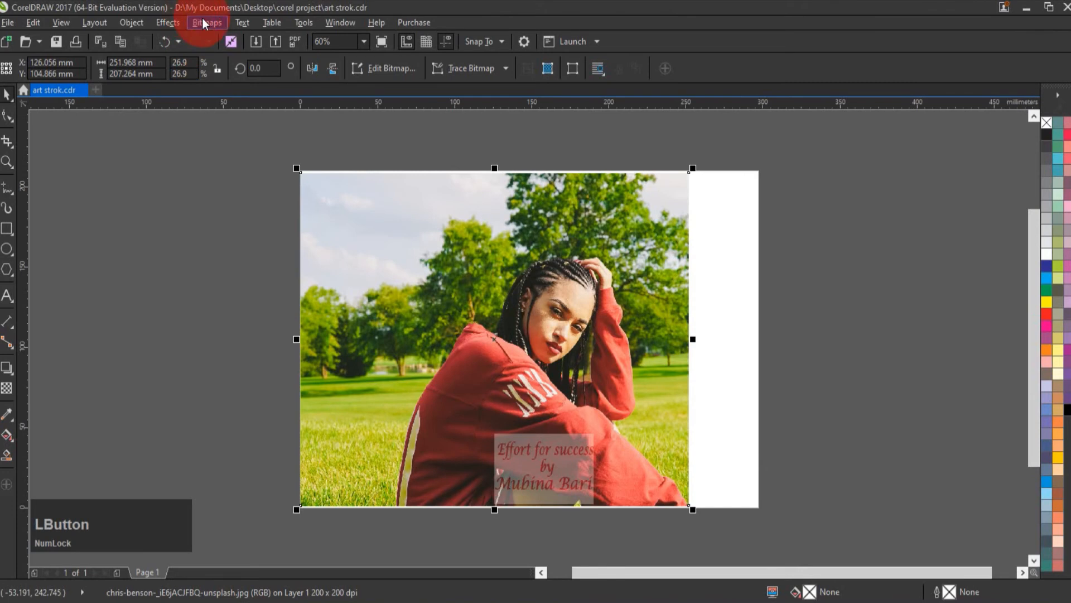
Start the Impressionist art stroke effect on the photo in the Strokes style, with its dialog moved aside
click(203, 23)
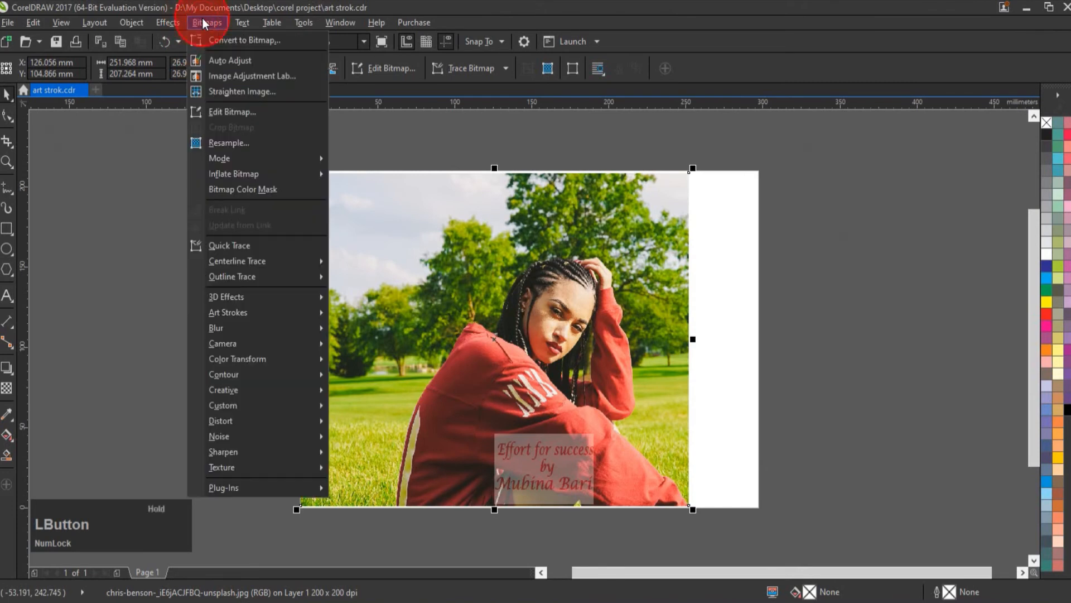
click(230, 317)
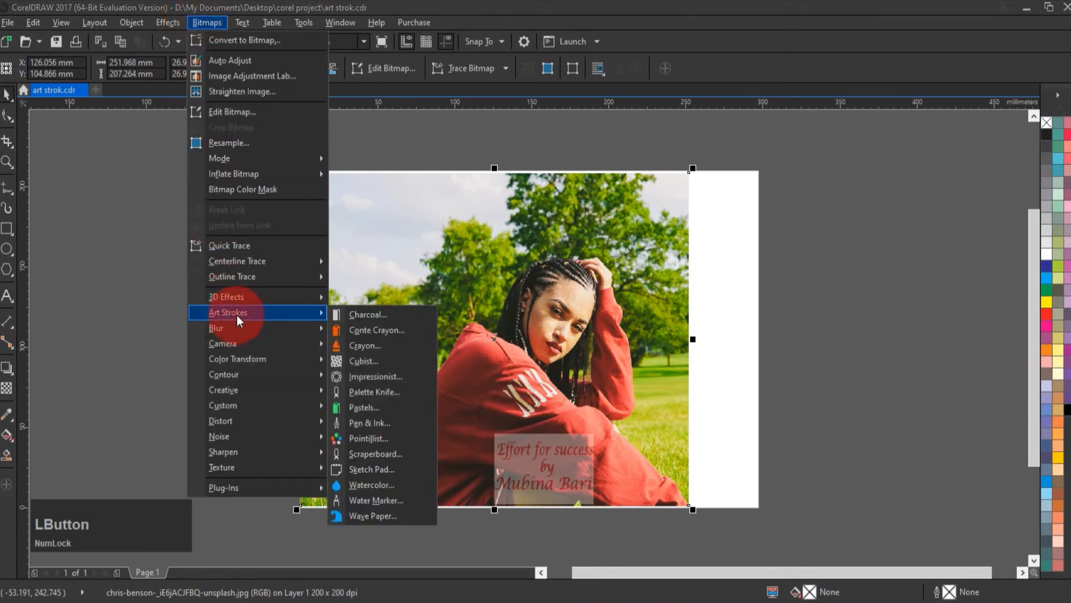
click(371, 378)
drag(545, 233, 742, 178)
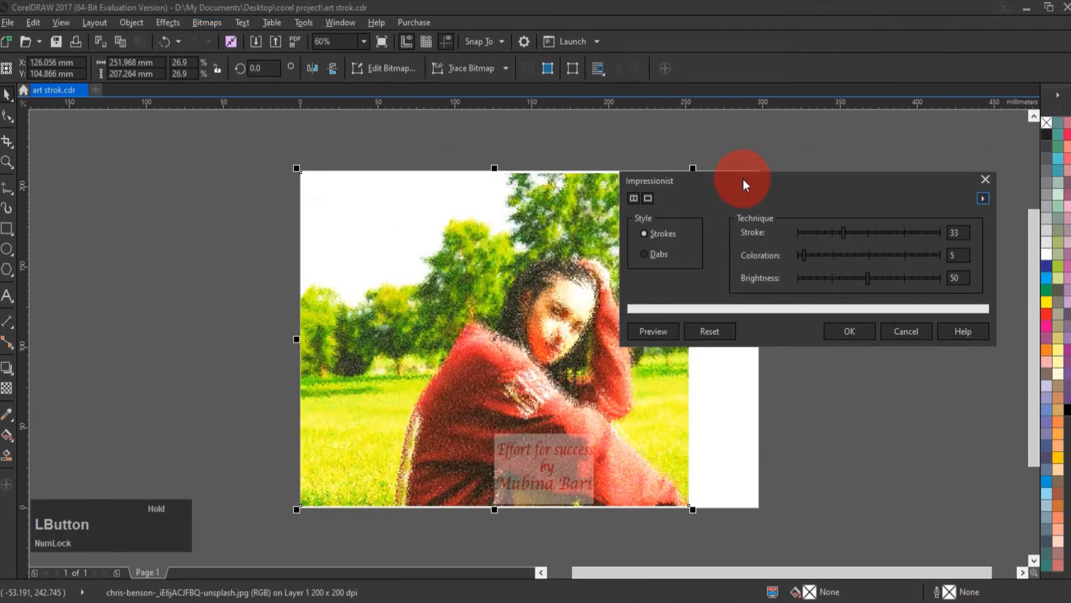
click(645, 232)
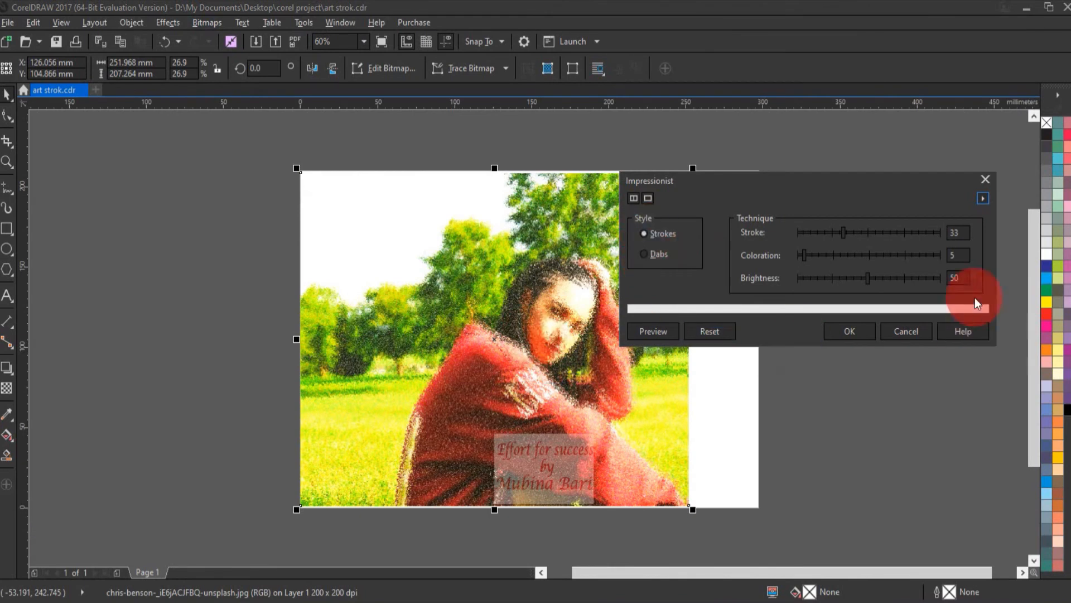
Preview Impressionist with stroke 52 and coloration 28, compare the Dabs style, then close it without applying
click(872, 231)
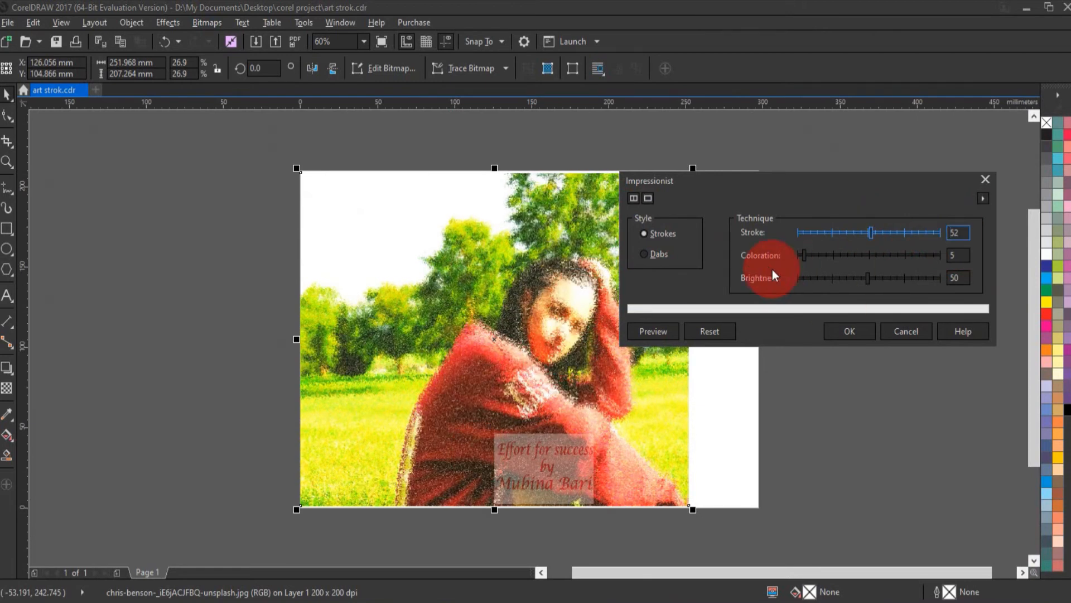
click(837, 254)
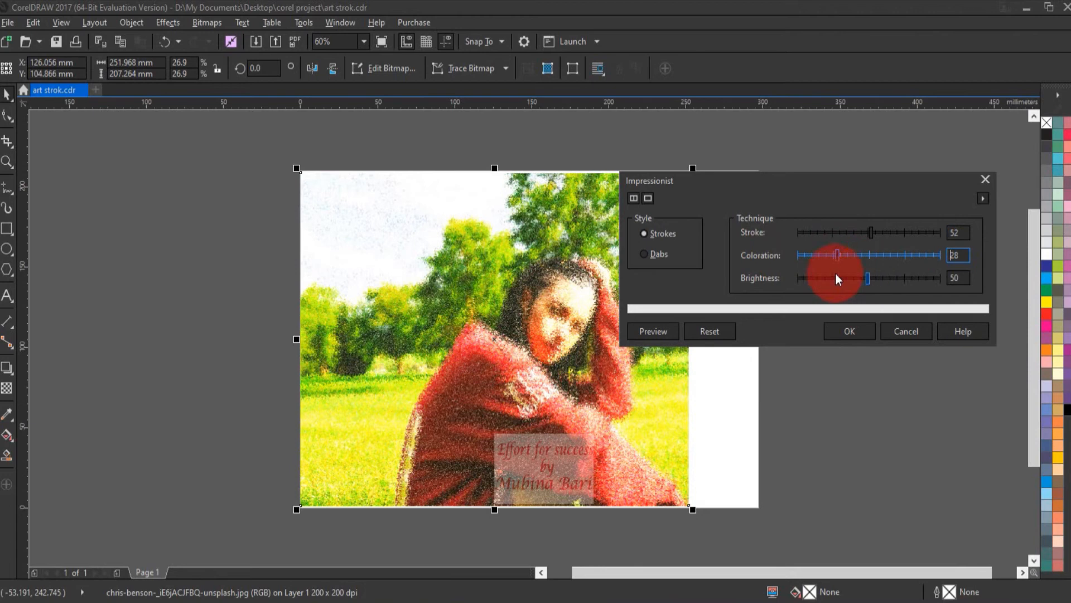
click(645, 255)
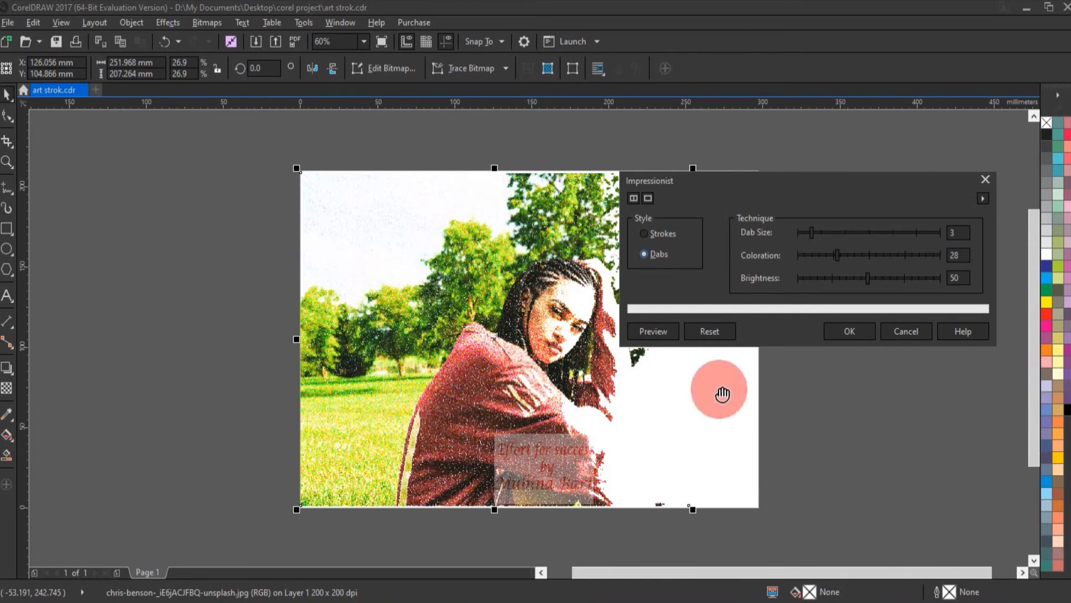
click(983, 175)
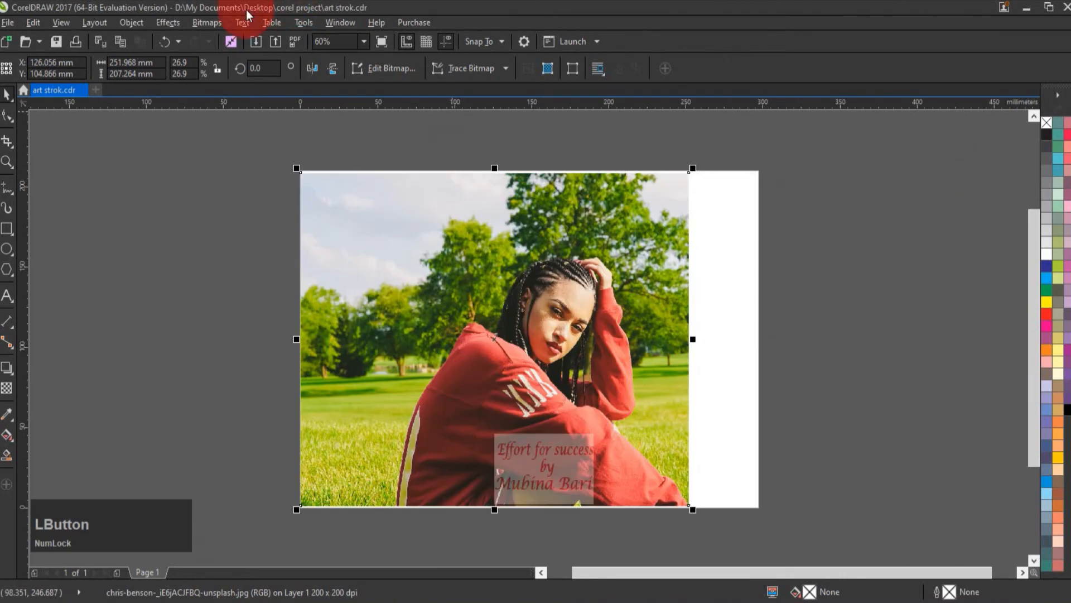
Start the Palette Knife art stroke effect on the photo and preview it with blade sizes 38 and 16
click(205, 22)
mouse_move(245, 312)
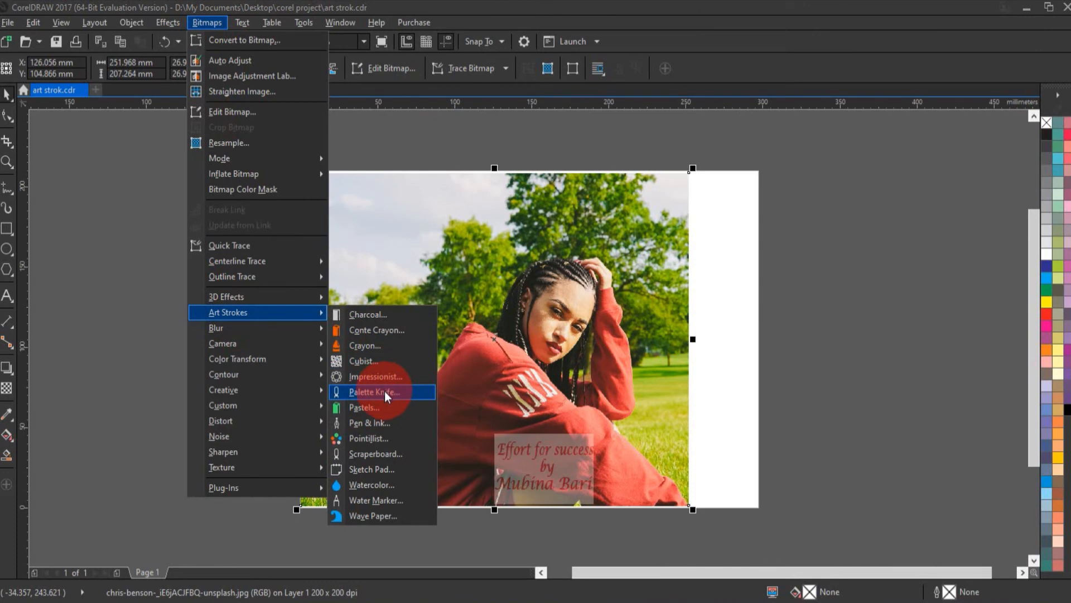
click(384, 391)
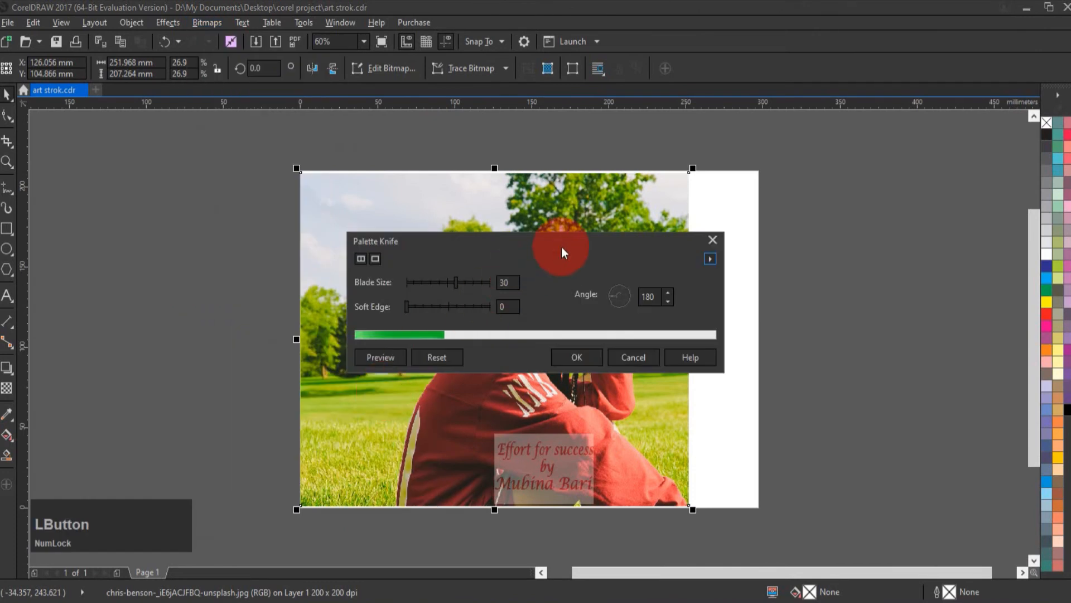
drag(562, 247, 804, 202)
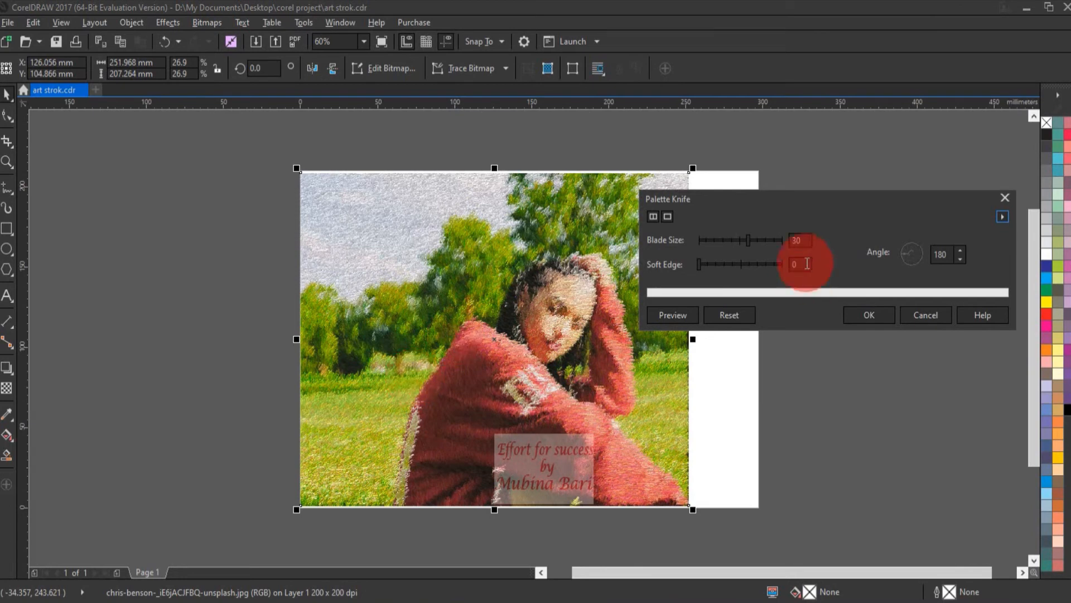
click(762, 240)
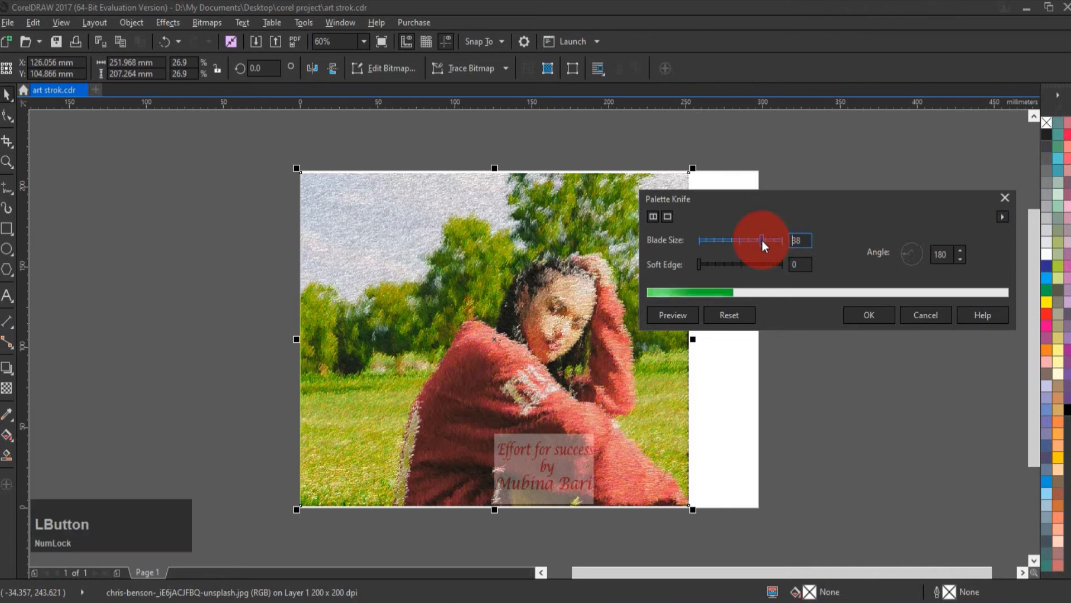
click(724, 240)
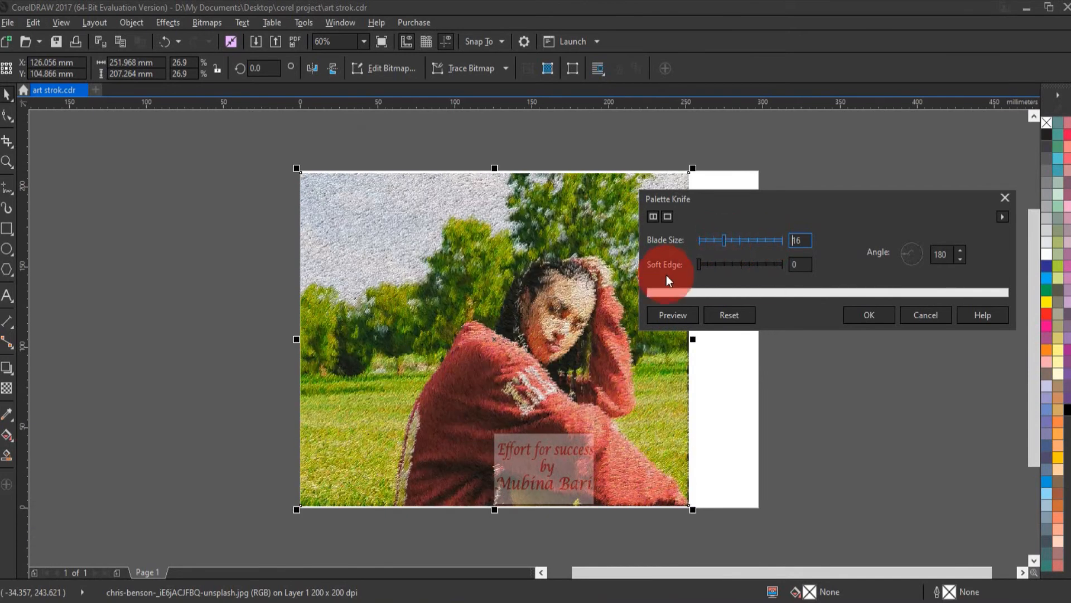
Preview the Palette Knife effect with soft edge 3 and angle 285, then cancel it without applying
click(722, 262)
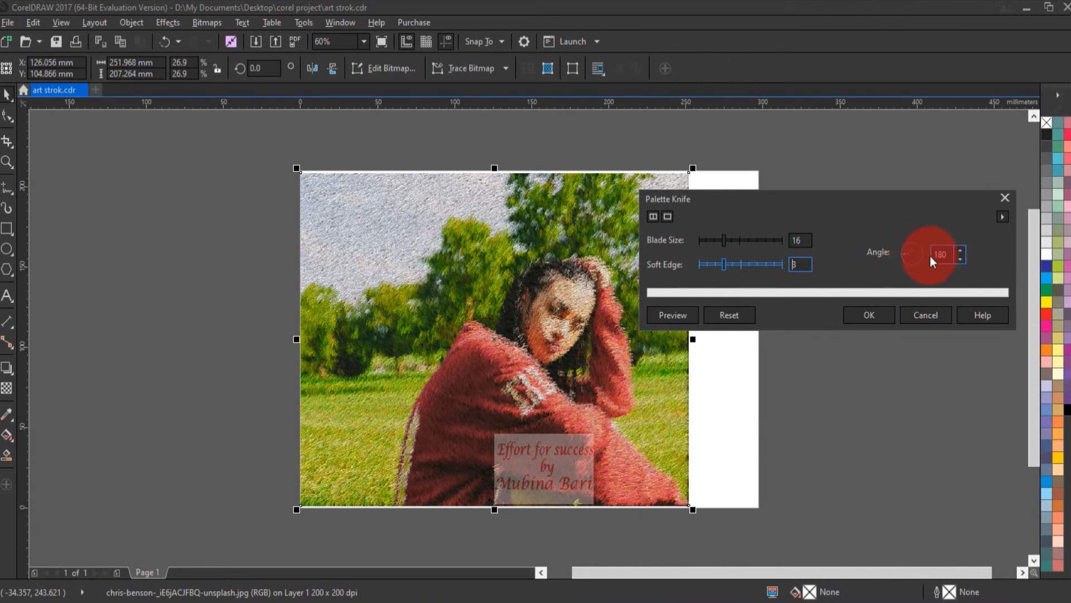
drag(902, 253, 914, 264)
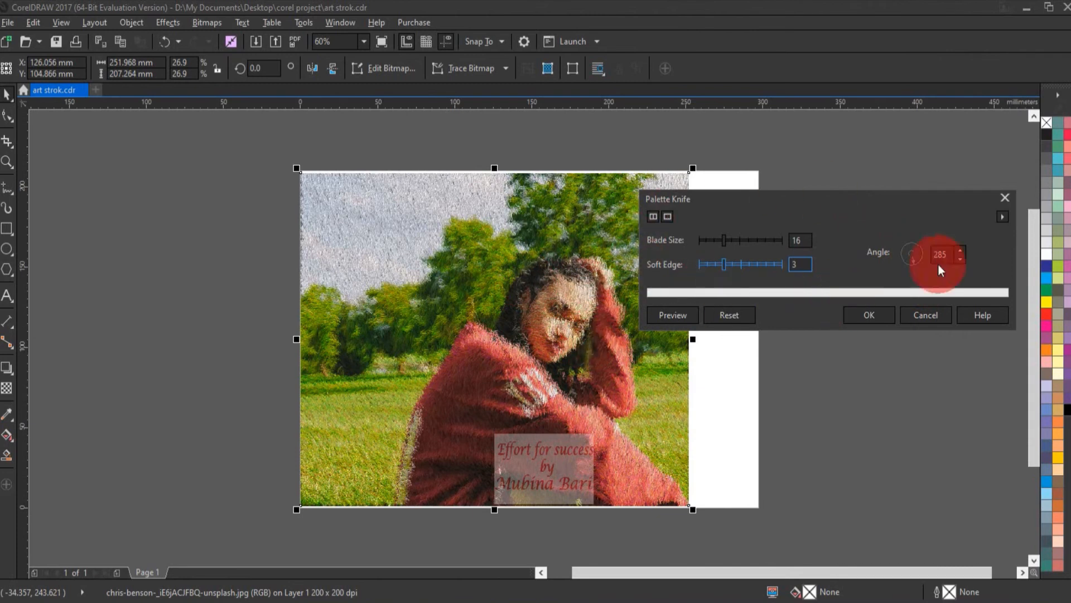
click(930, 318)
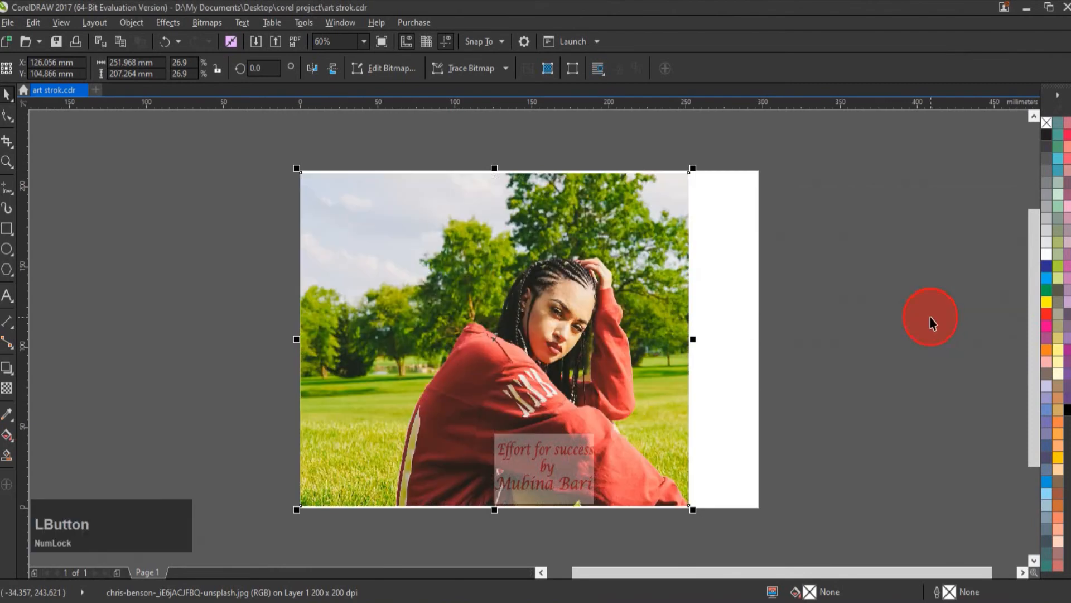
Start the Pastels art stroke effect on the photo and preview it with stroke size 11 and hue variation 51
click(207, 21)
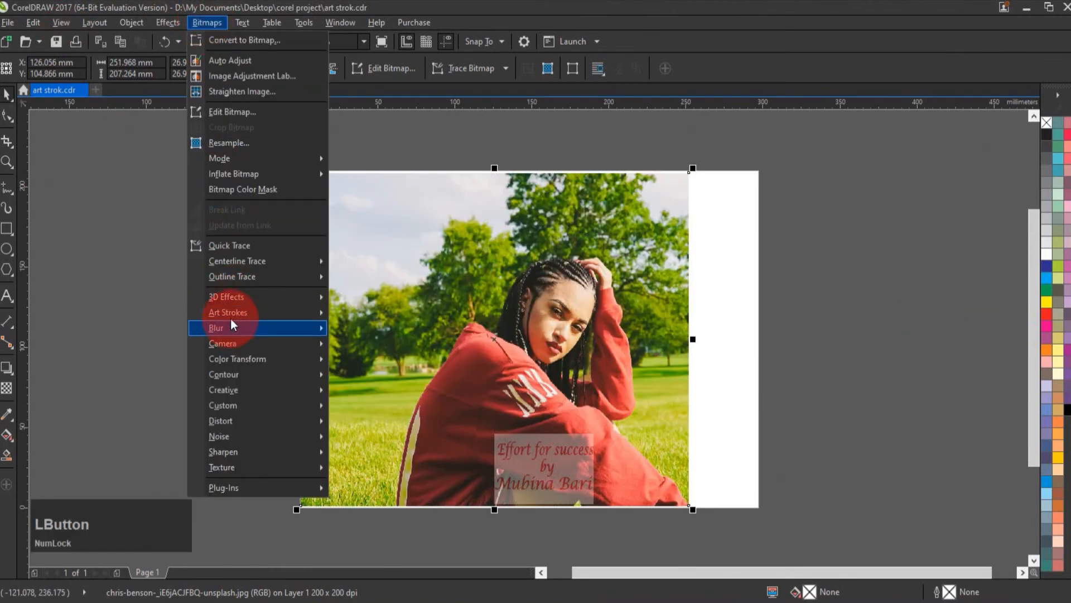
mouse_move(232, 309)
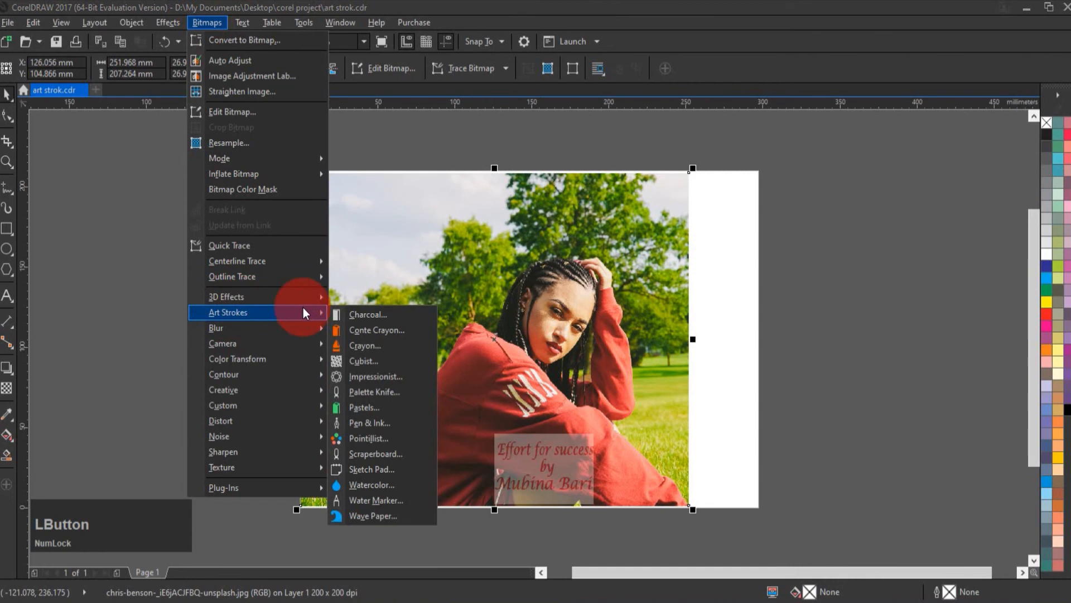
click(397, 408)
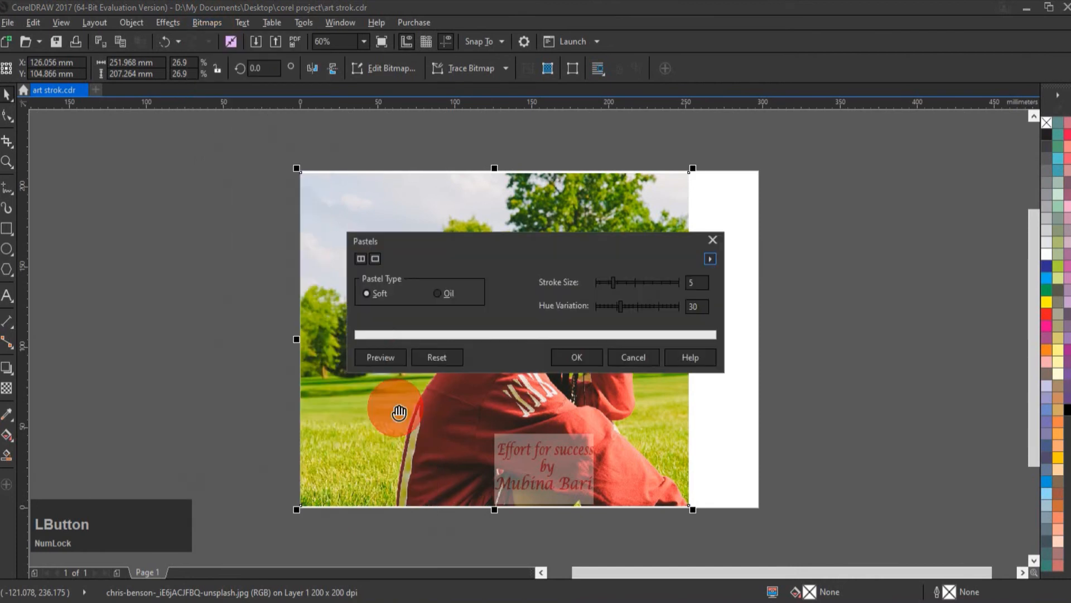
drag(523, 247, 799, 170)
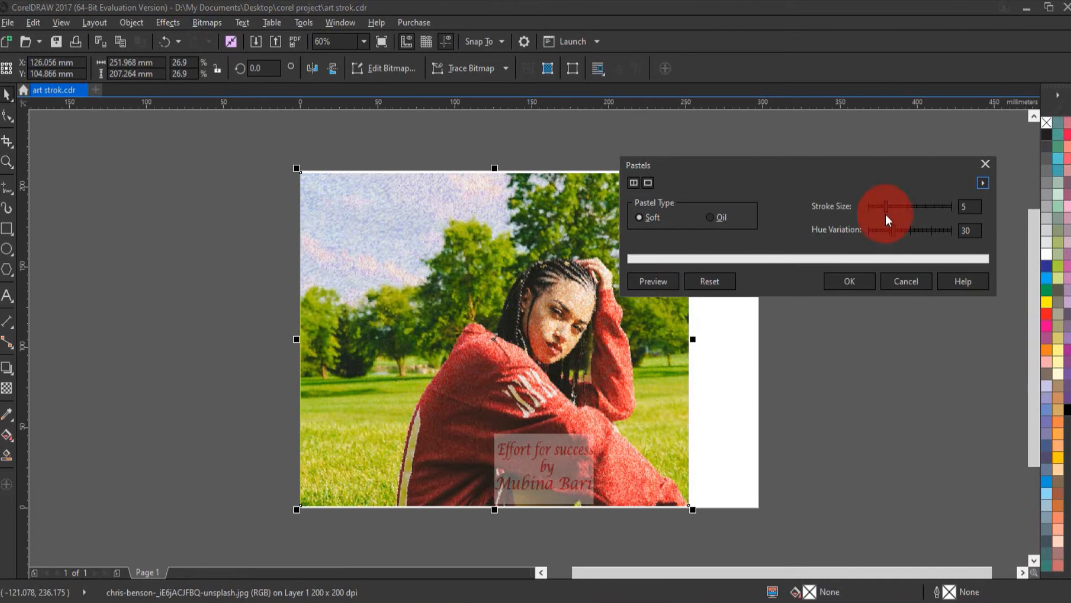
click(914, 208)
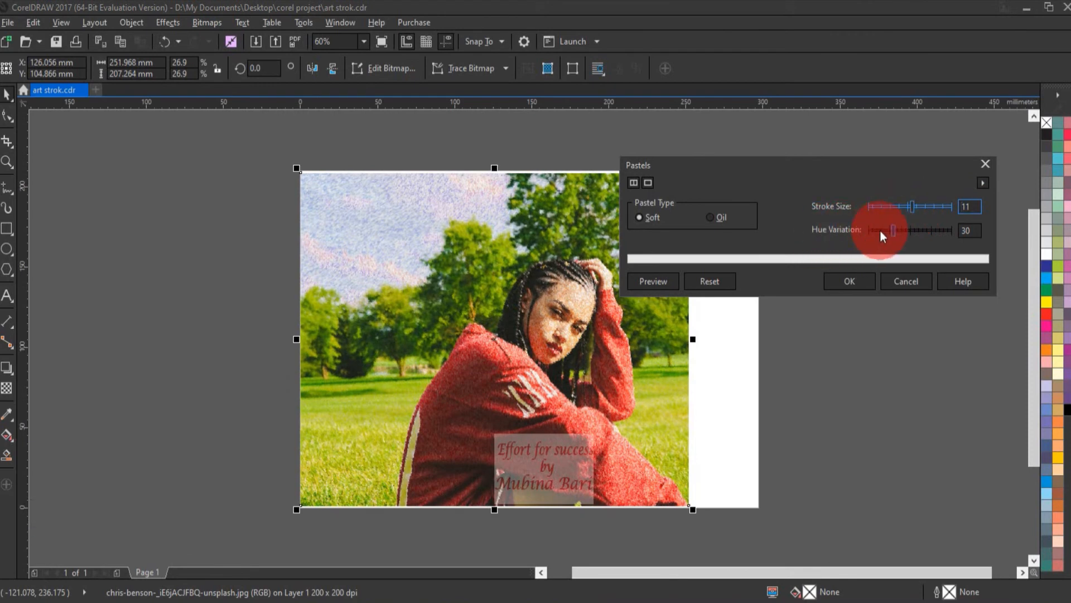
click(911, 226)
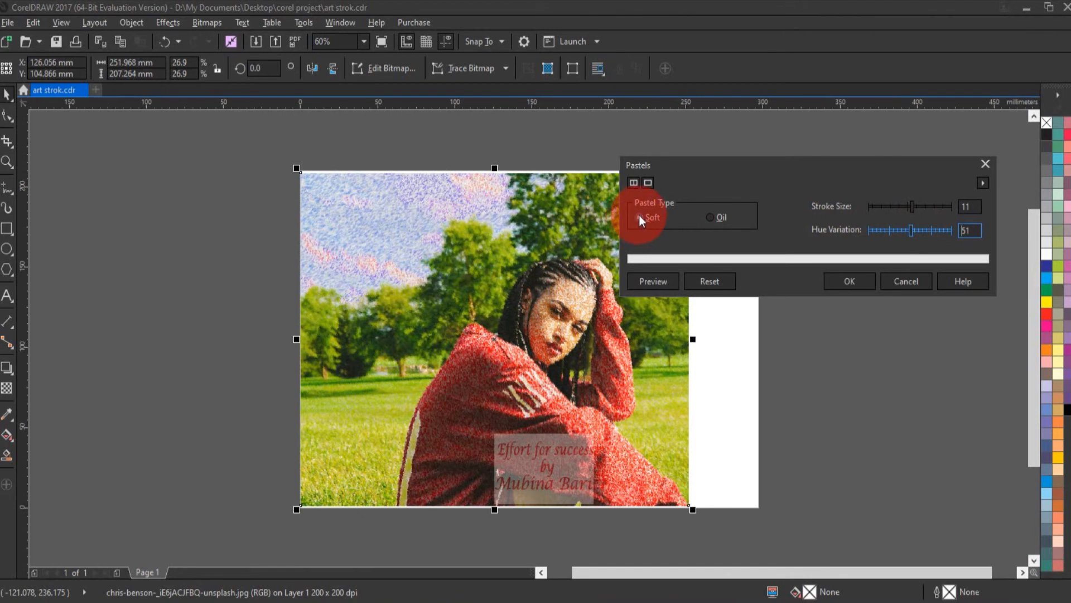
Preview the Pastels effect with the Oil pastel type, then cancel it without applying
click(709, 219)
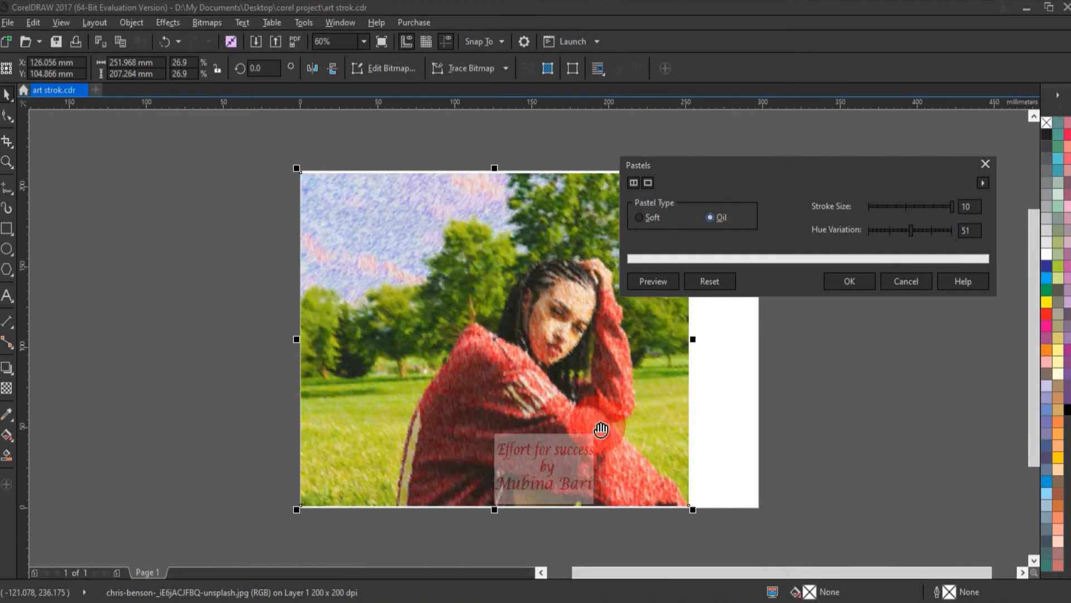
click(724, 222)
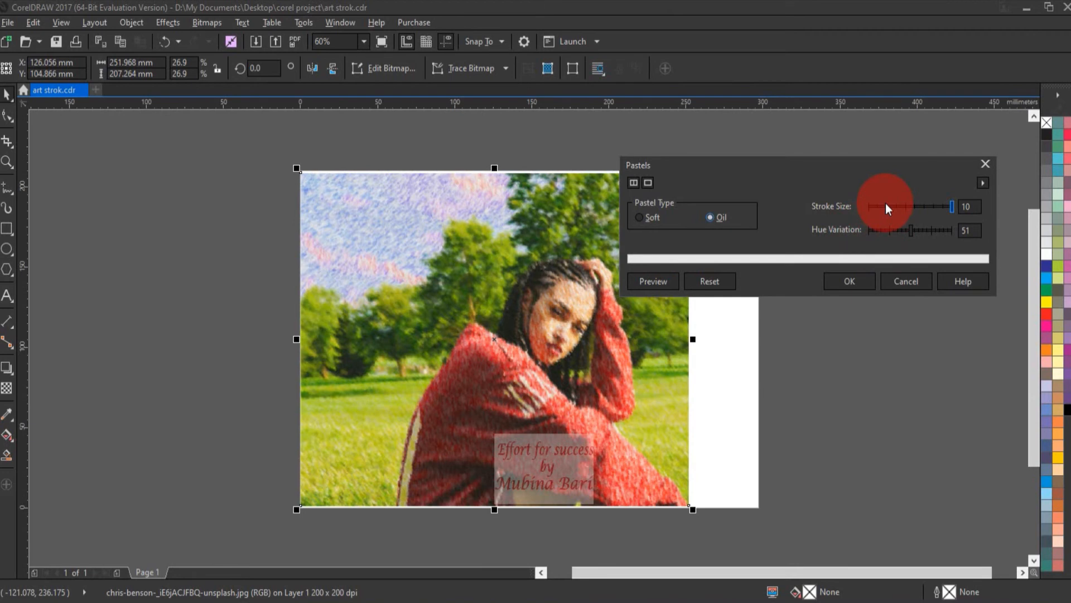
click(849, 280)
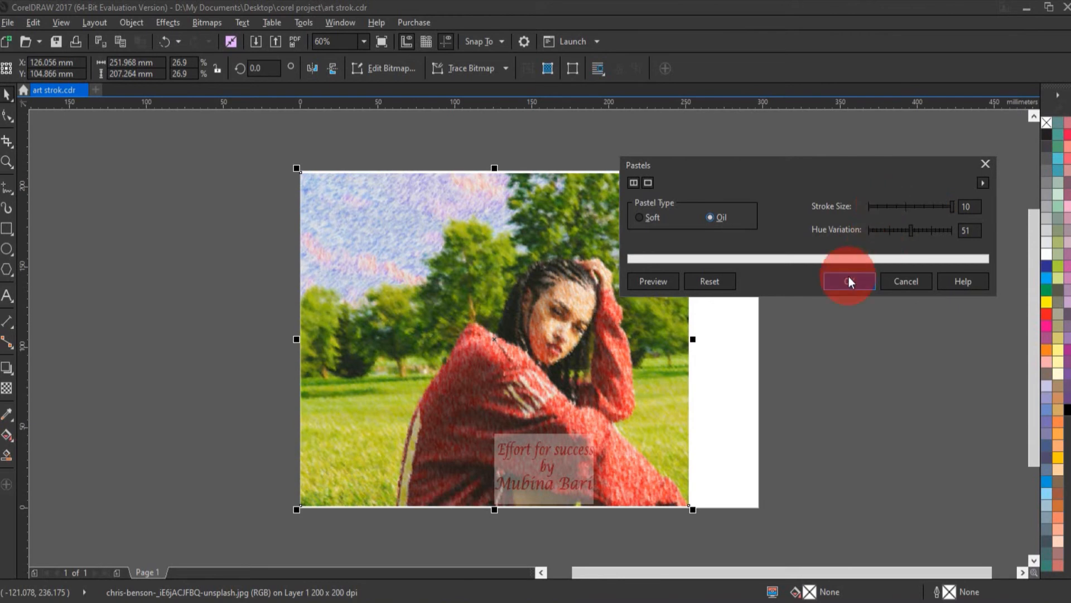
click(905, 284)
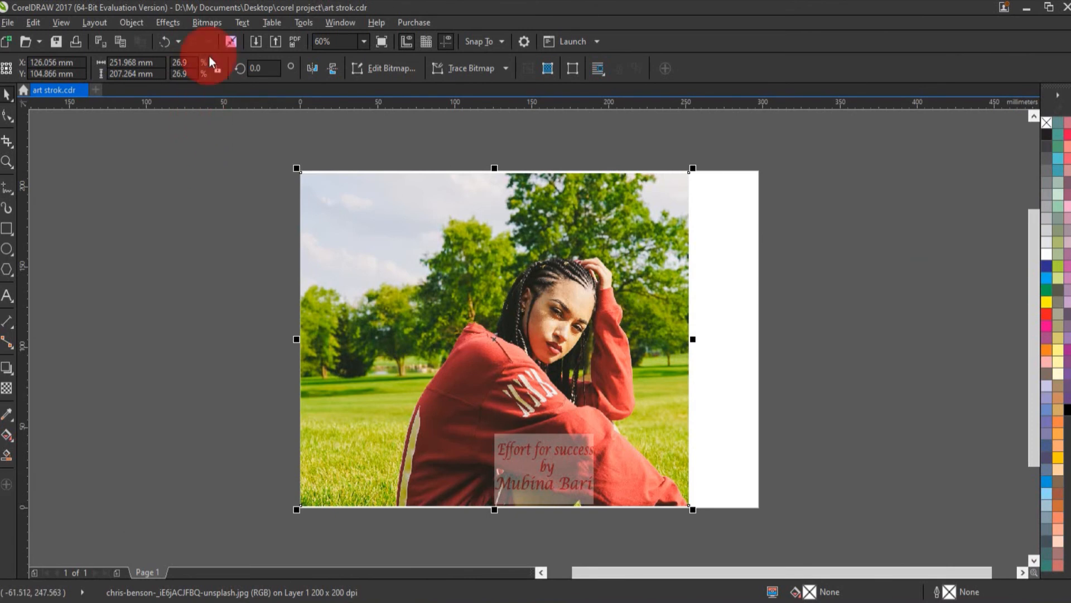
Start the Pen & Ink art stroke effect on the photo and preview the Crosshatch style at densities 53 and 76
click(201, 22)
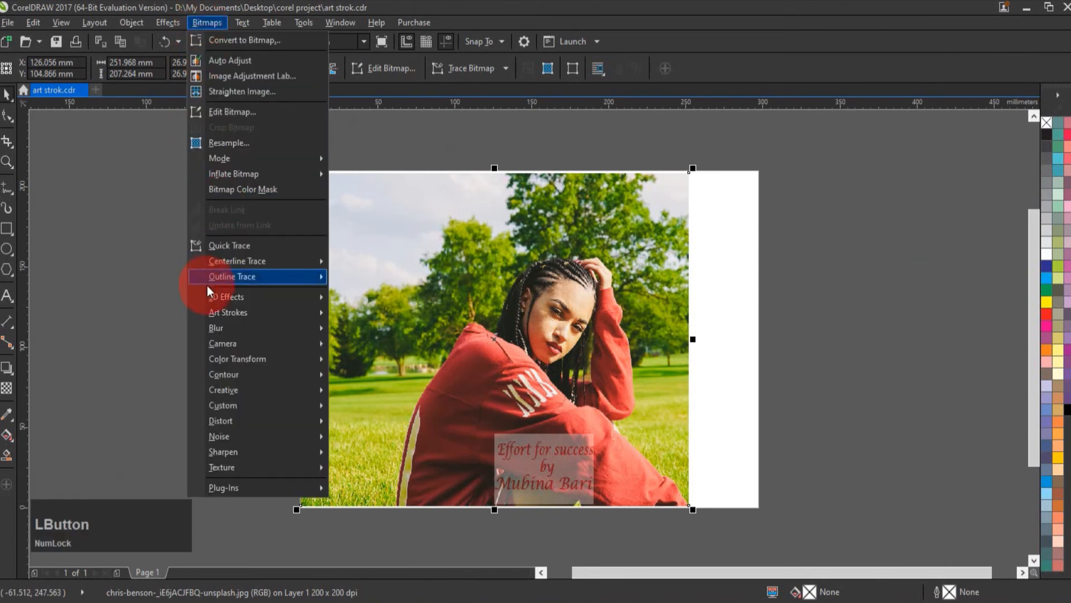
mouse_move(213, 322)
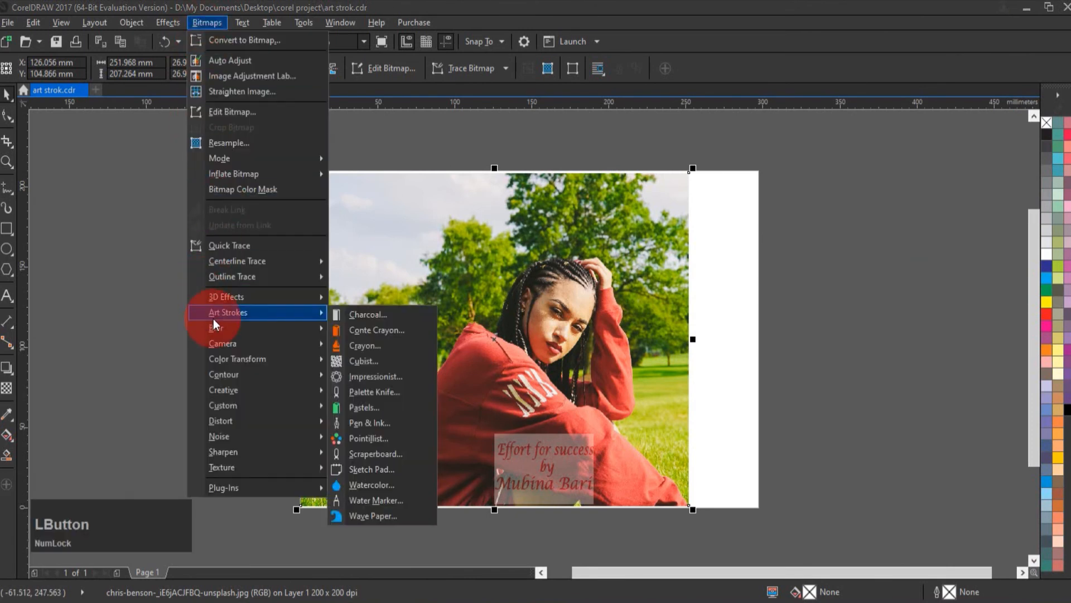
click(385, 425)
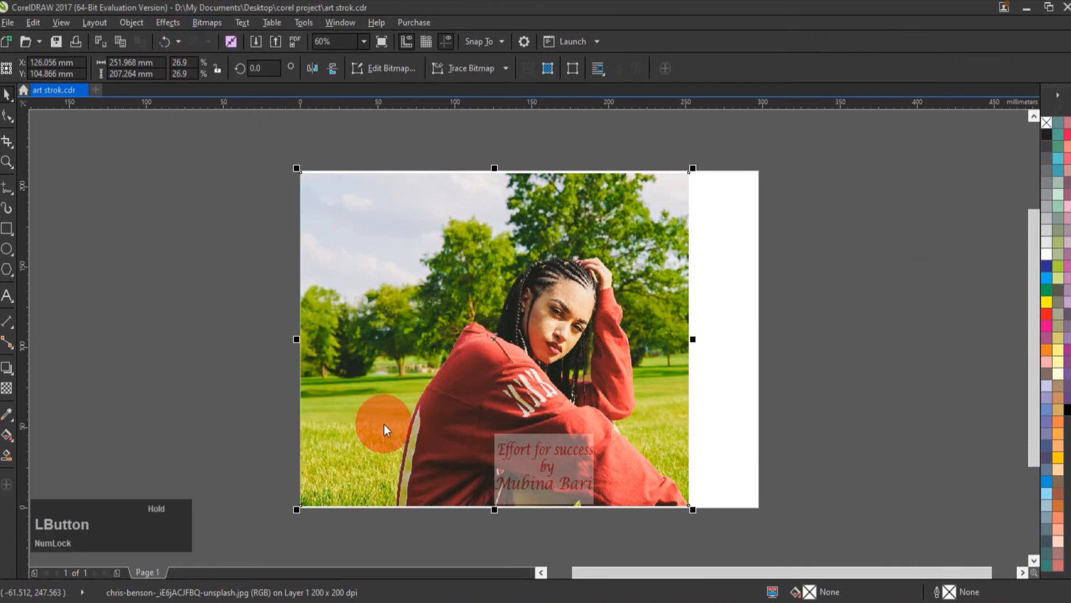
mouse_move(529, 241)
mouse_down()
mouse_move(624, 233)
mouse_move(832, 172)
mouse_up()
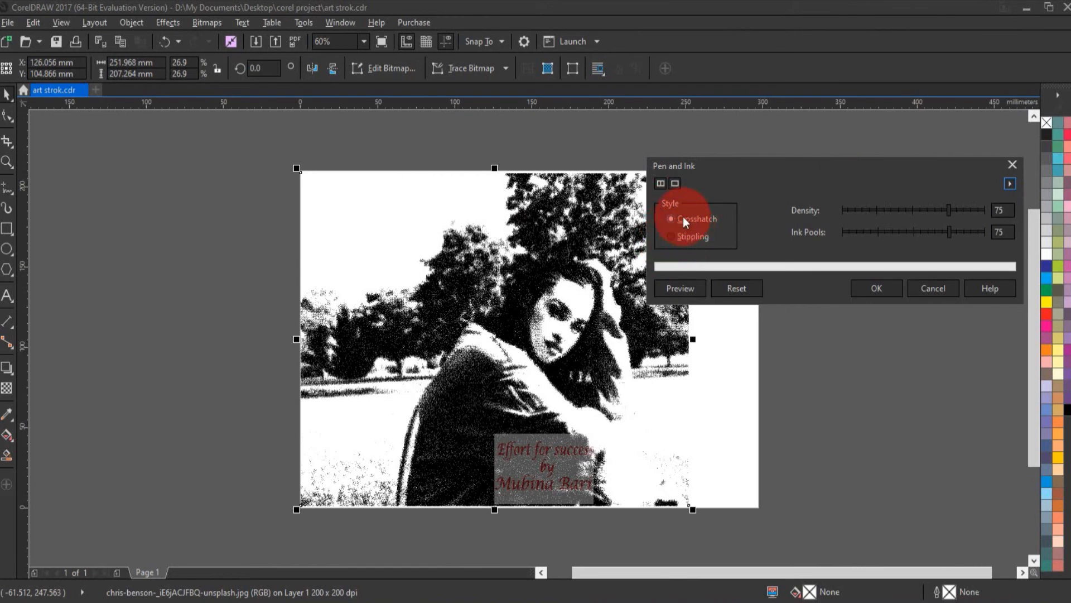
click(919, 208)
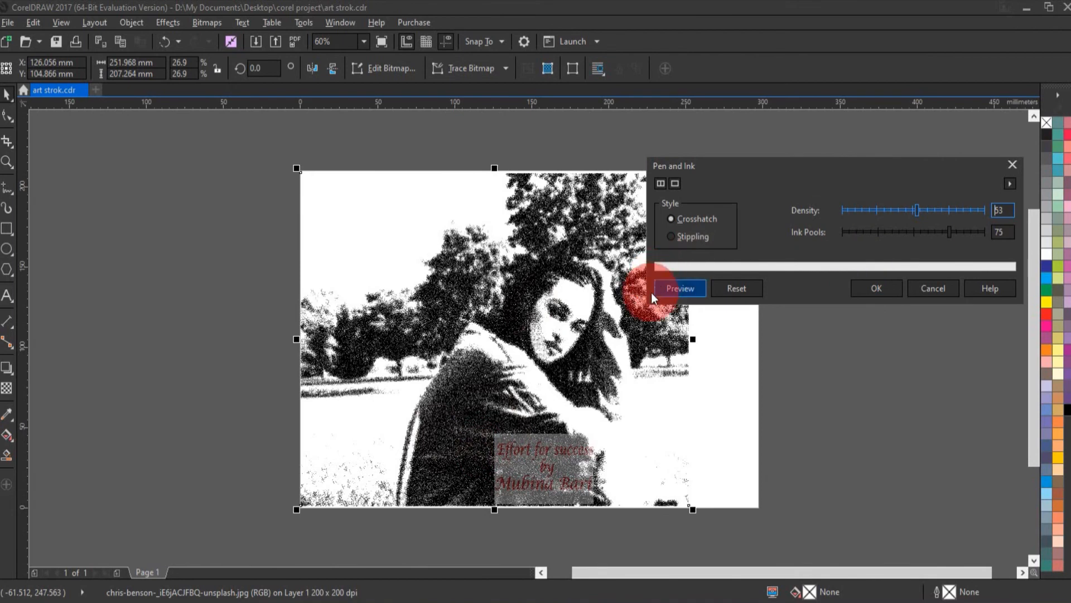
click(950, 209)
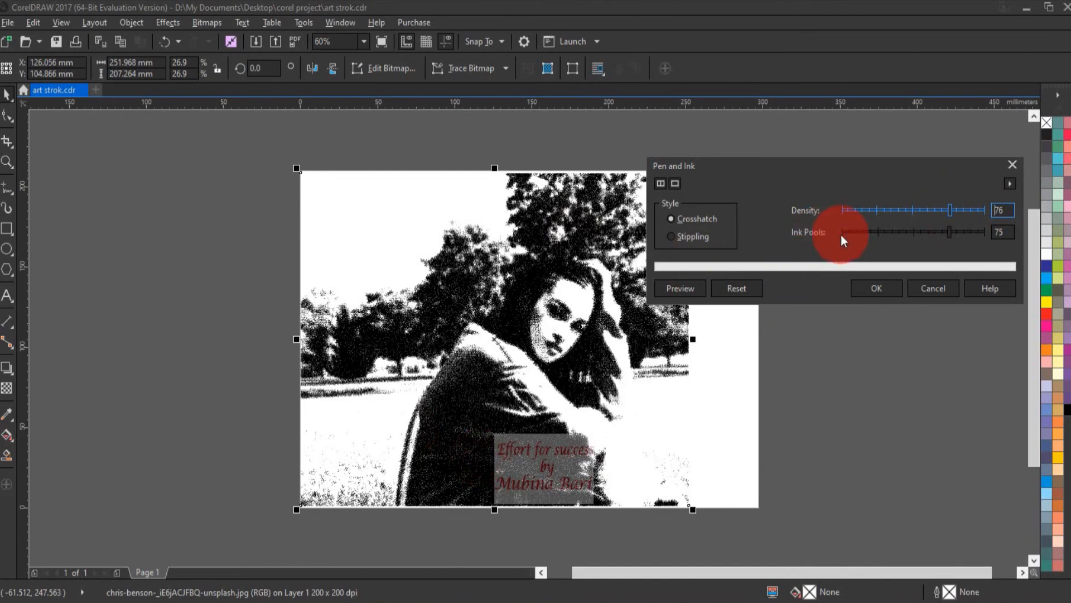
Preview Pen & Ink with ink pools 51, compare the Stippling style, then cancel the effect without applying
click(914, 233)
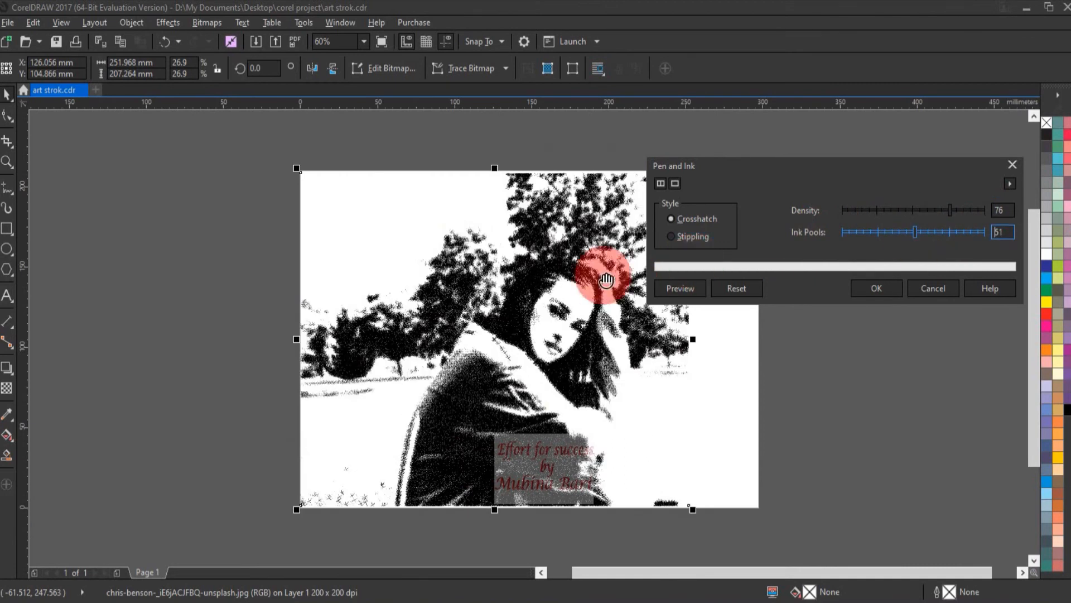
click(671, 237)
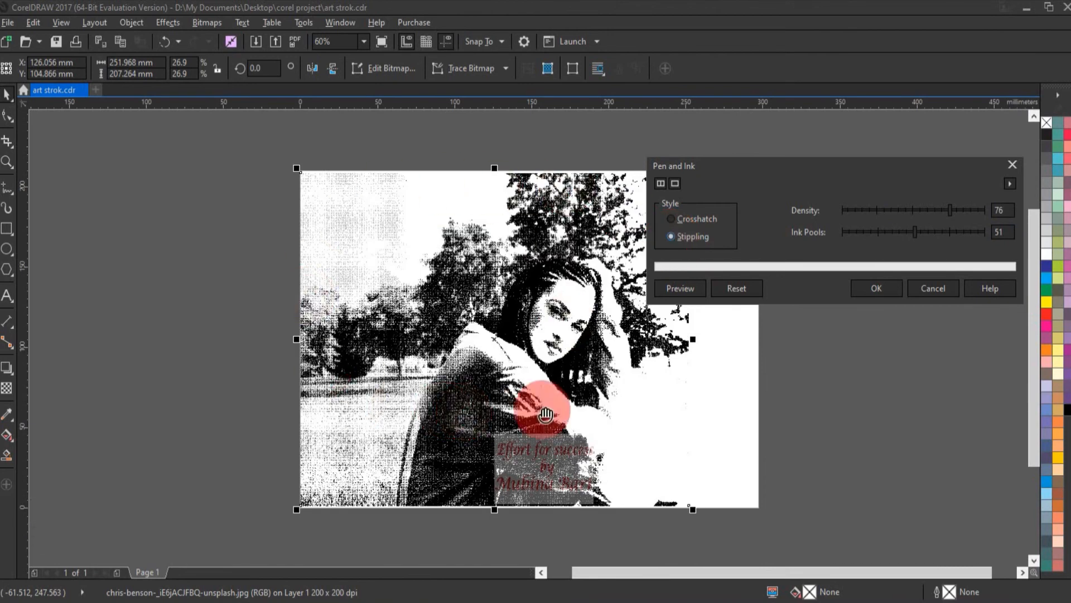
click(922, 289)
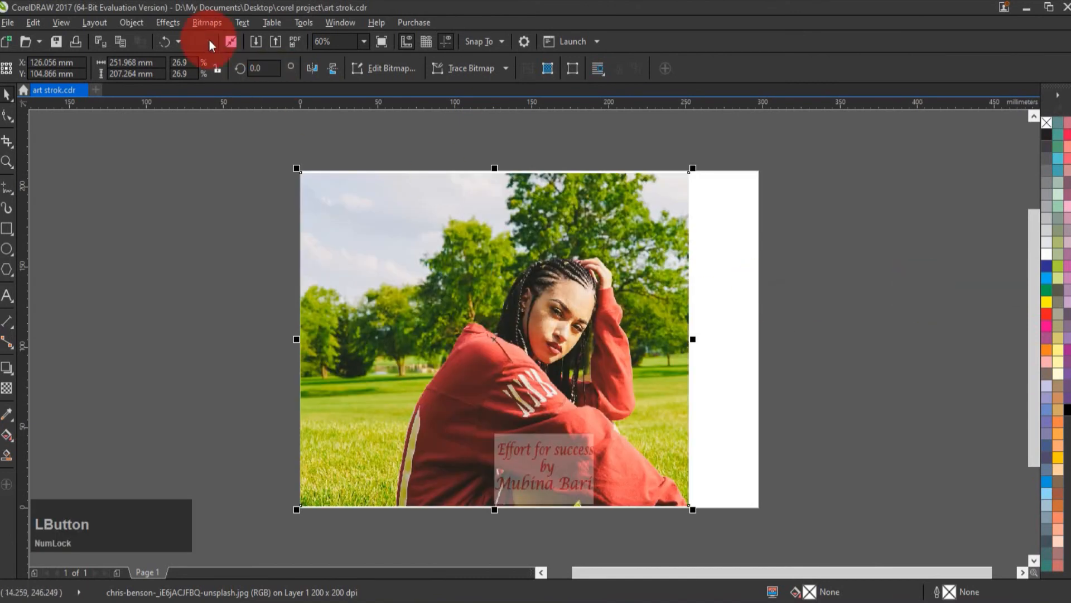
Preview the Pointillist art stroke effect on the photo with size 7 and brightness 66, then cancel it without applying
click(206, 25)
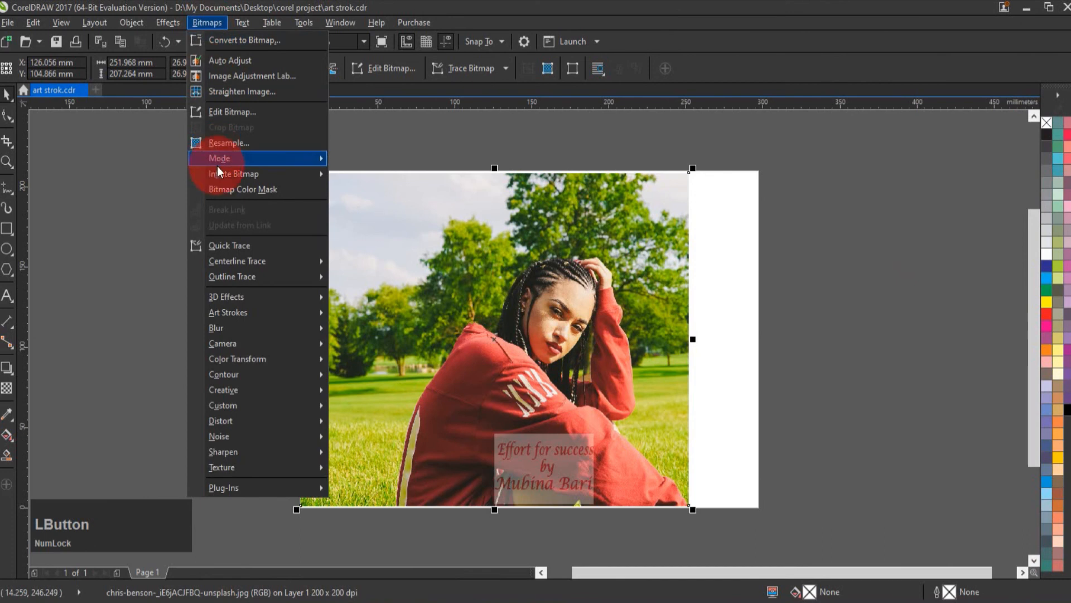
mouse_move(225, 311)
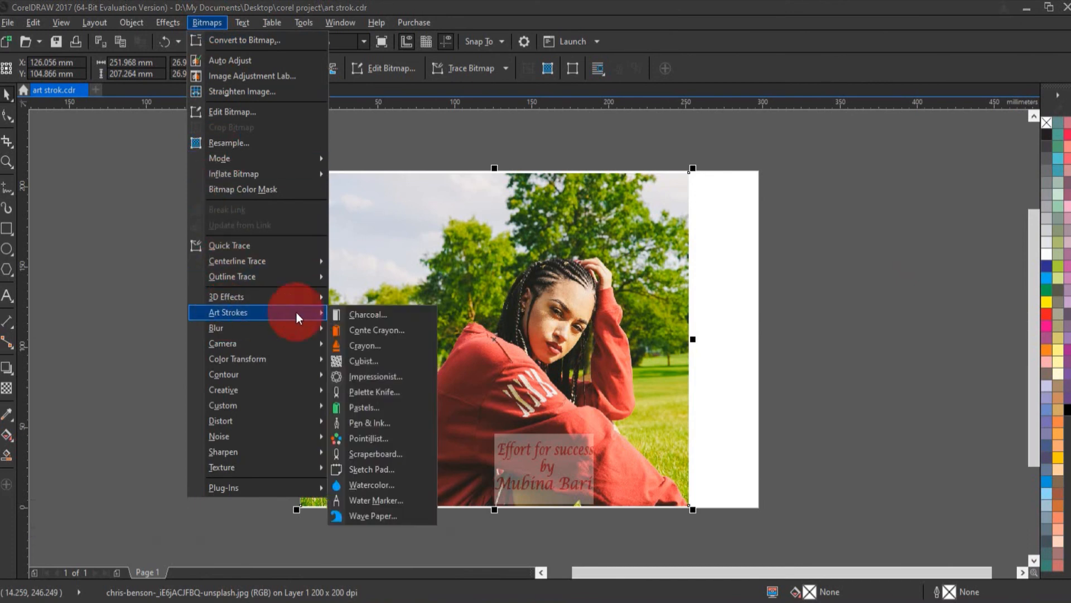
click(390, 442)
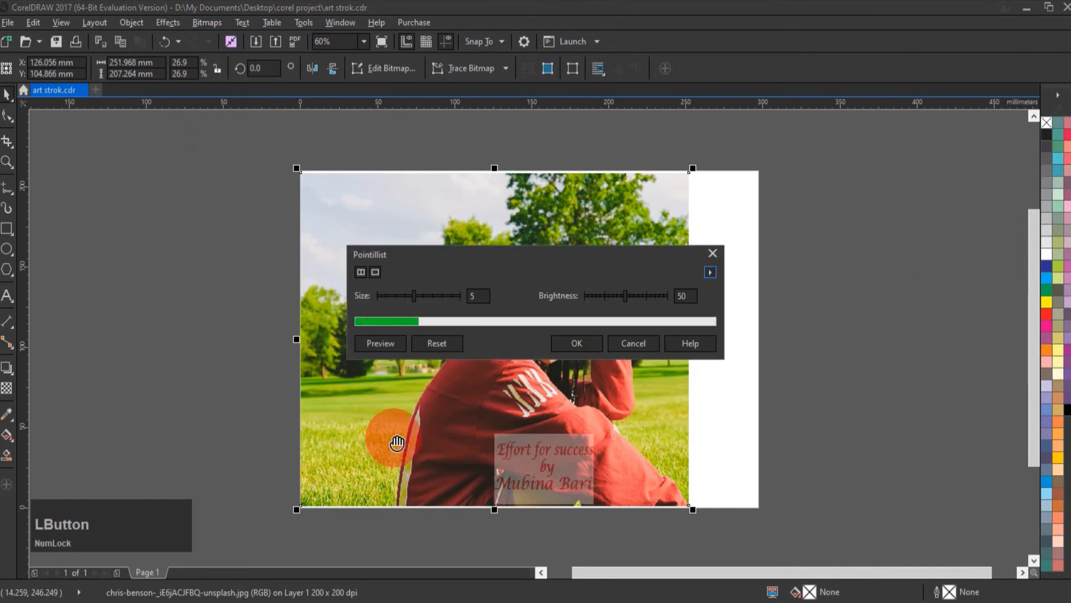
click(500, 264)
drag(486, 247, 775, 198)
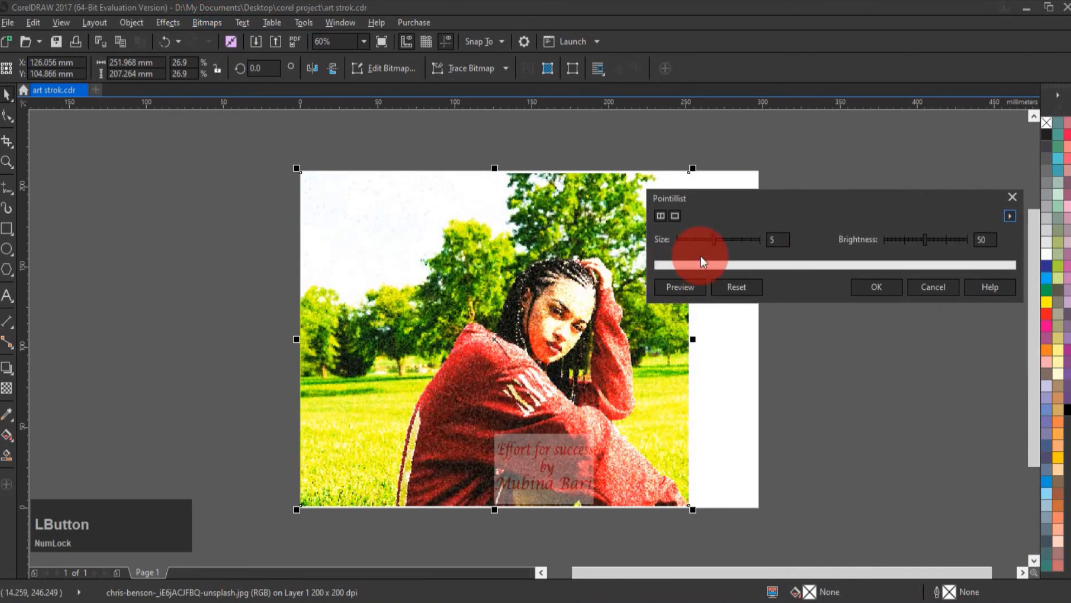
click(736, 240)
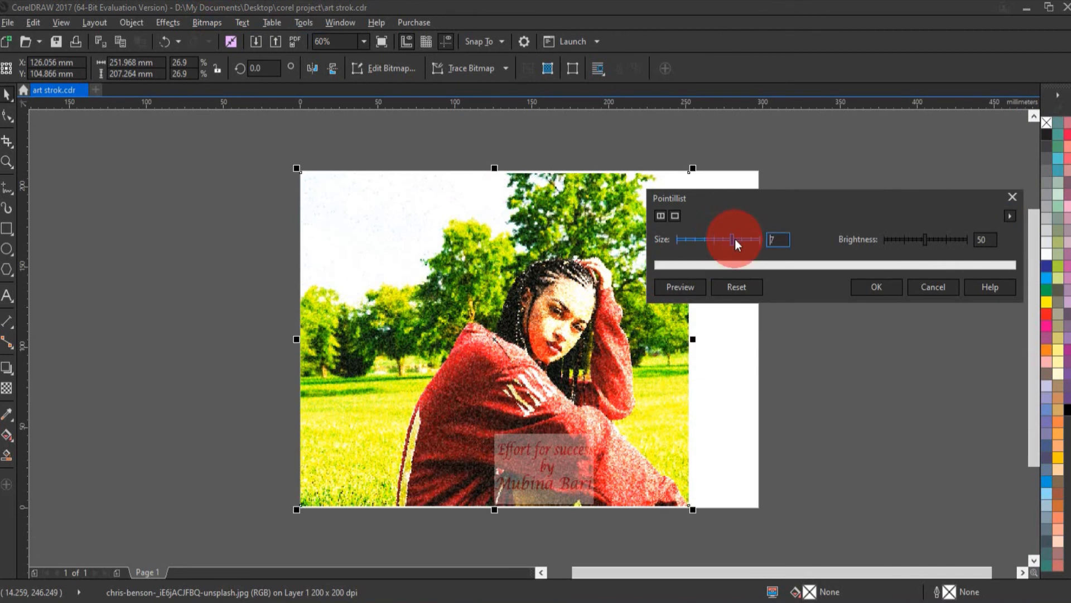
click(939, 238)
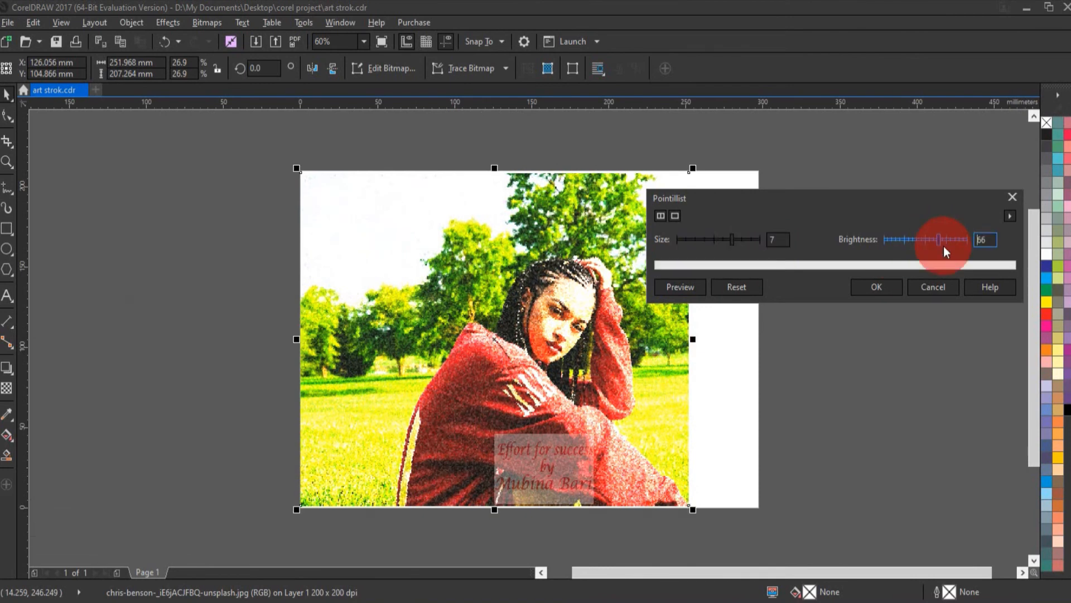
click(920, 289)
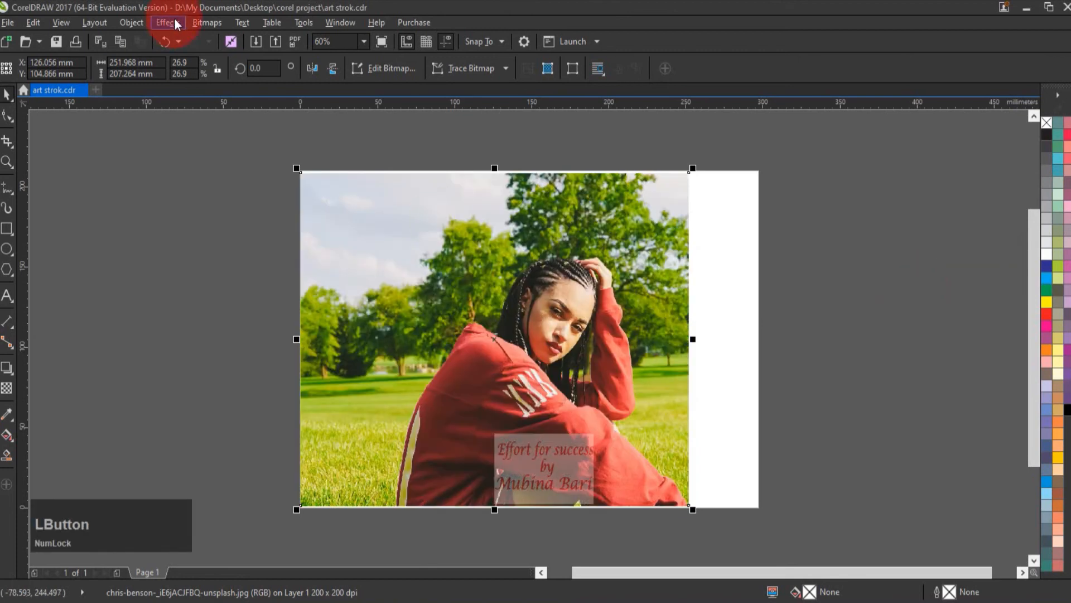
Preview the Scraperboard art stroke effect on the photo, scraping to color and to white, then cancel it without applying
click(202, 22)
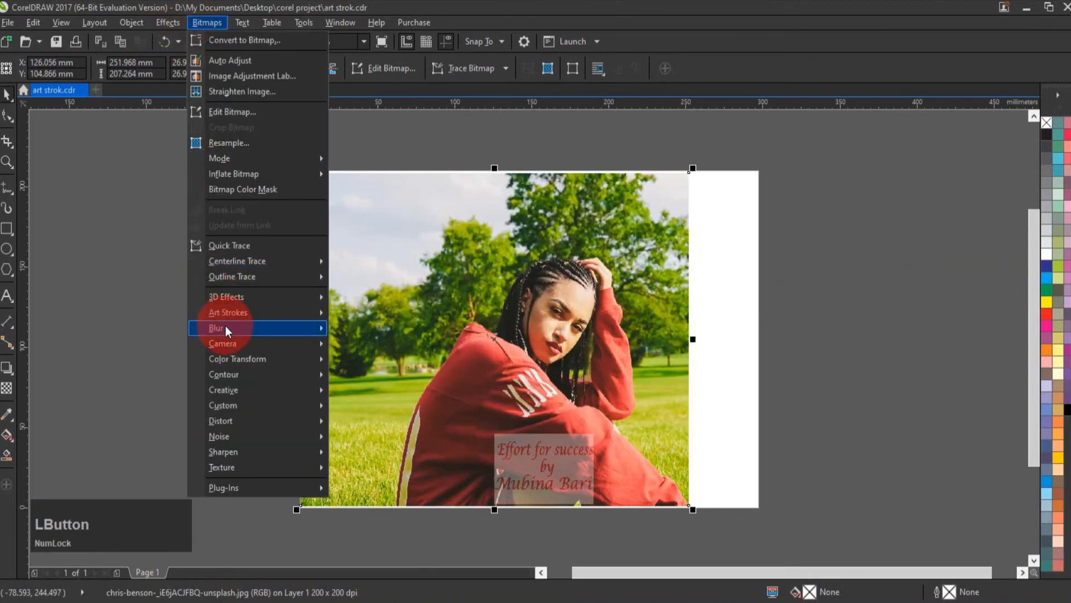
mouse_move(234, 308)
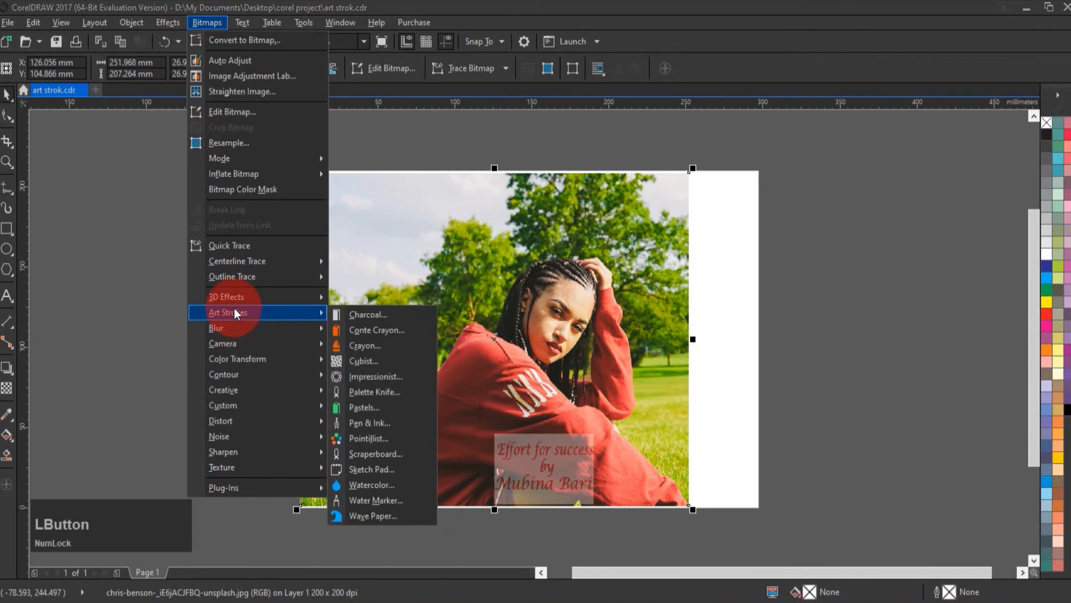
click(385, 457)
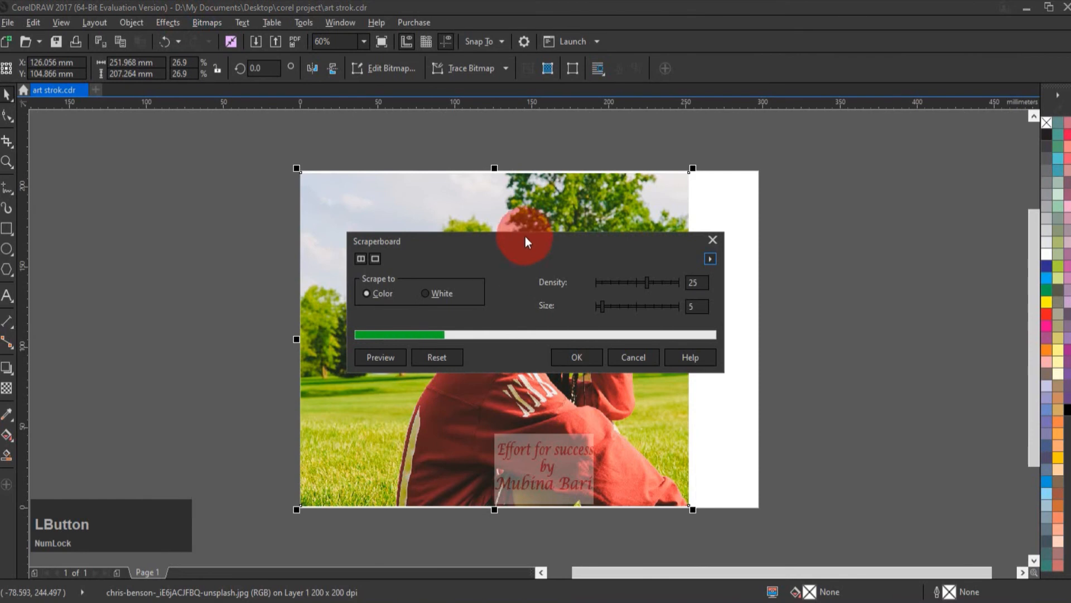
drag(523, 248, 820, 168)
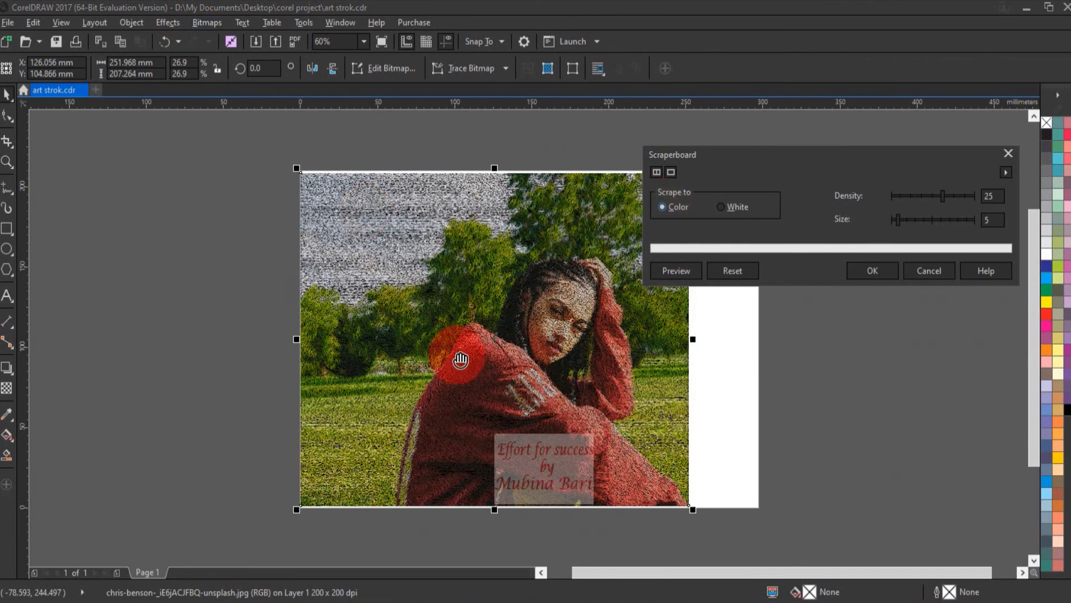
click(725, 207)
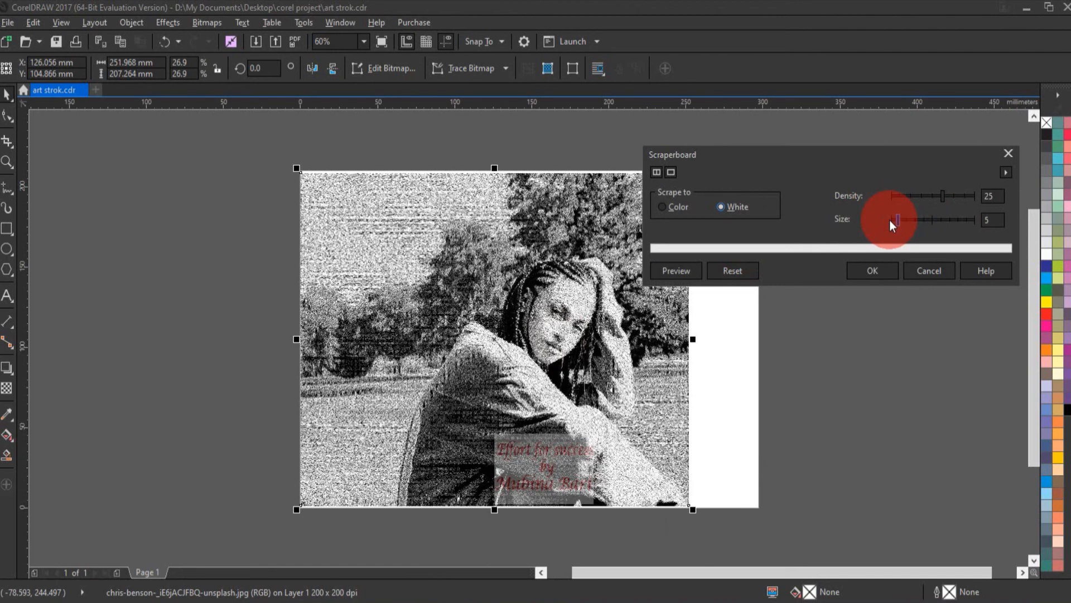
click(928, 269)
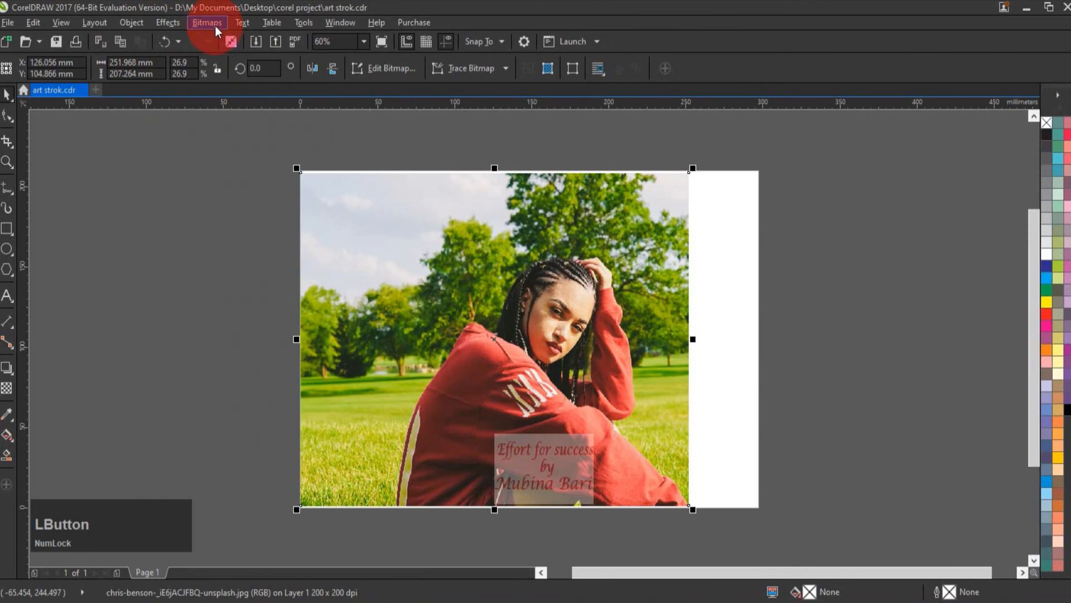
Start the Sketch Pad art stroke effect on the photo and compare the Graphite and Color pencil types
click(216, 26)
mouse_move(257, 311)
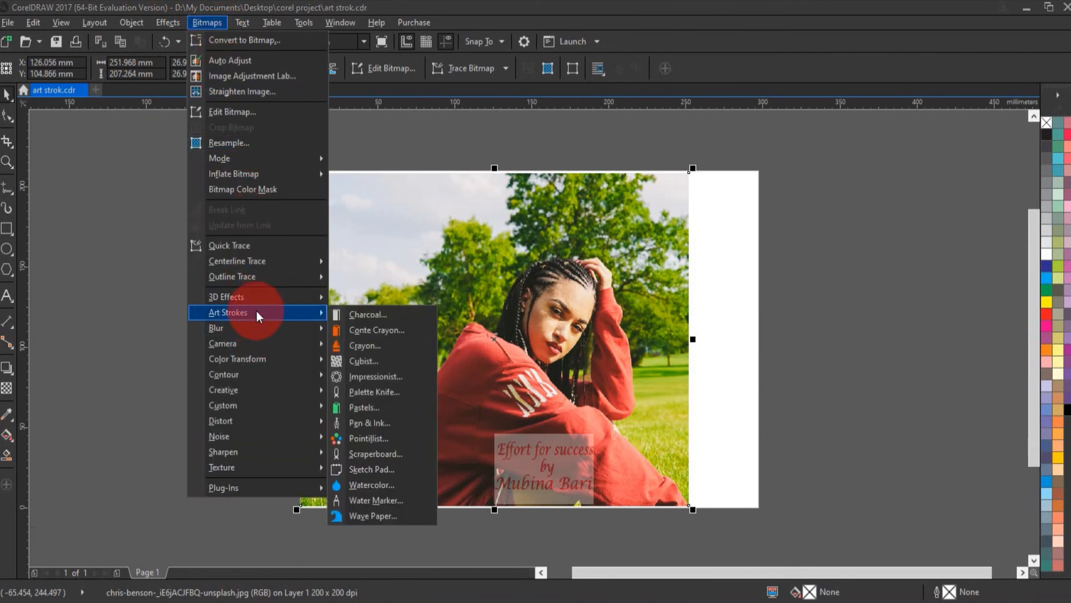
click(390, 468)
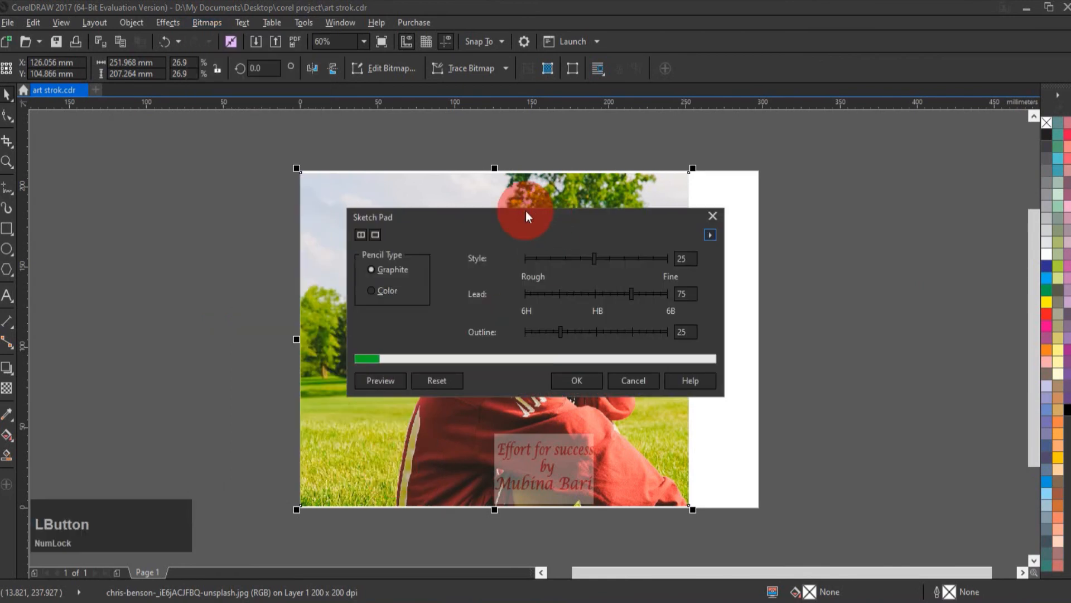
mouse_move(508, 217)
mouse_down()
mouse_move(671, 191)
mouse_move(736, 152)
mouse_up()
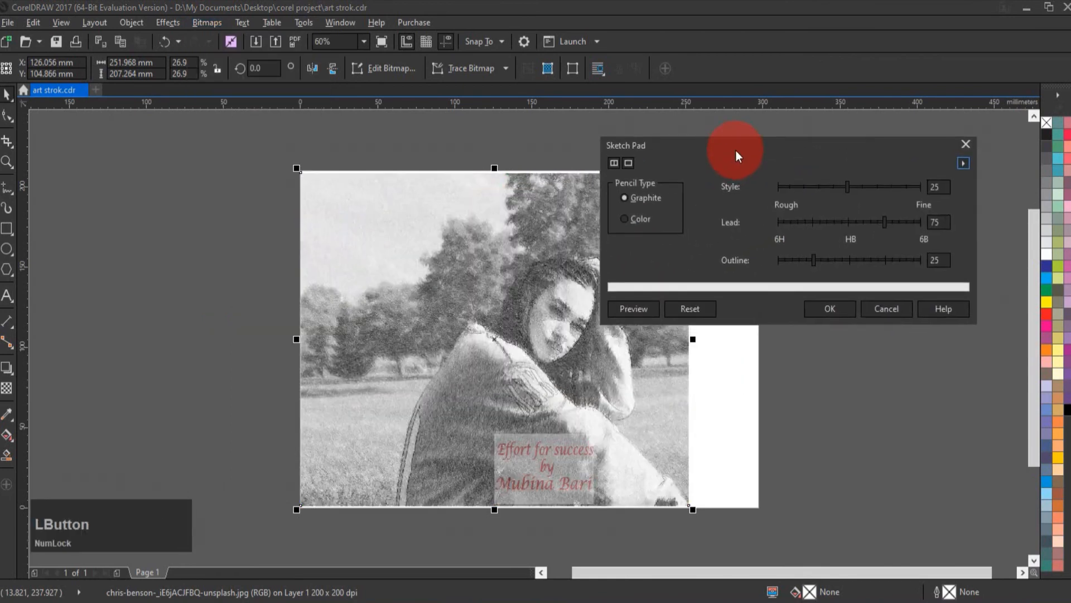
drag(358, 358, 512, 385)
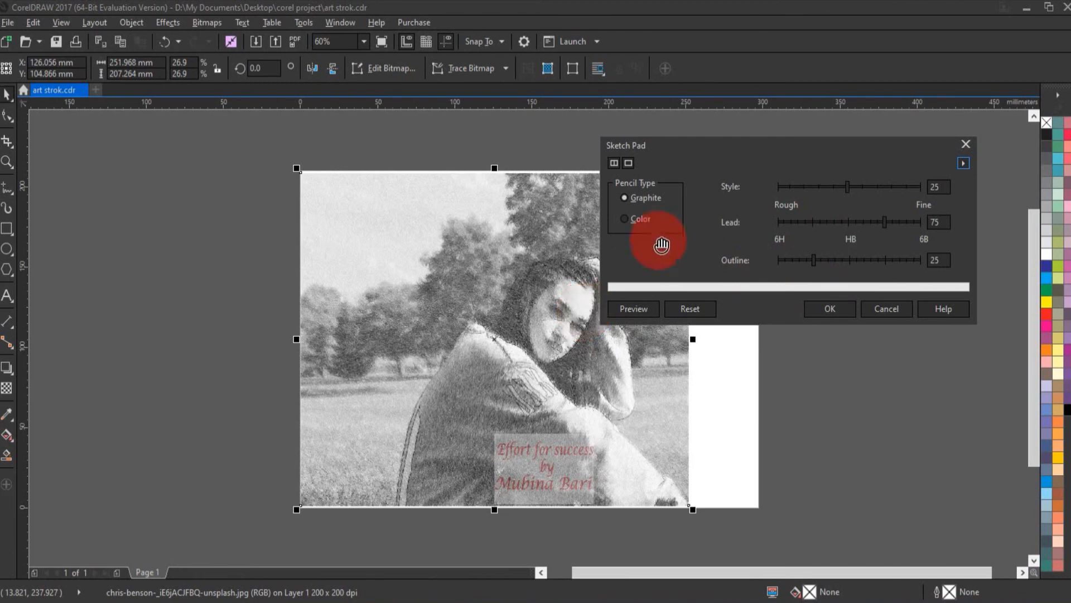
click(623, 219)
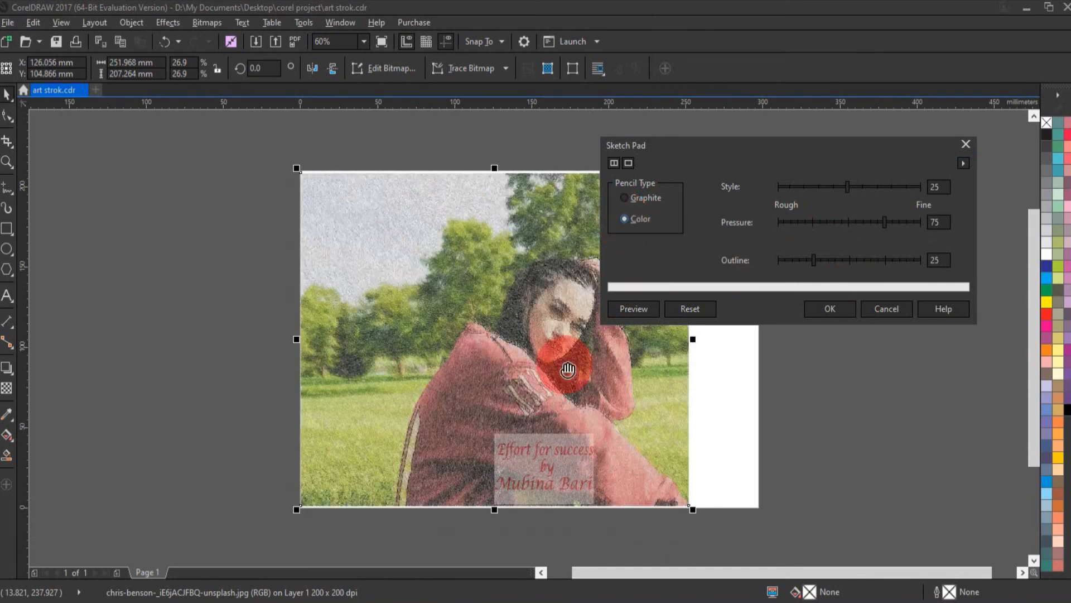
Preview the Sketch Pad effect in Color with style 34, pressure 35 and outline 55
click(876, 187)
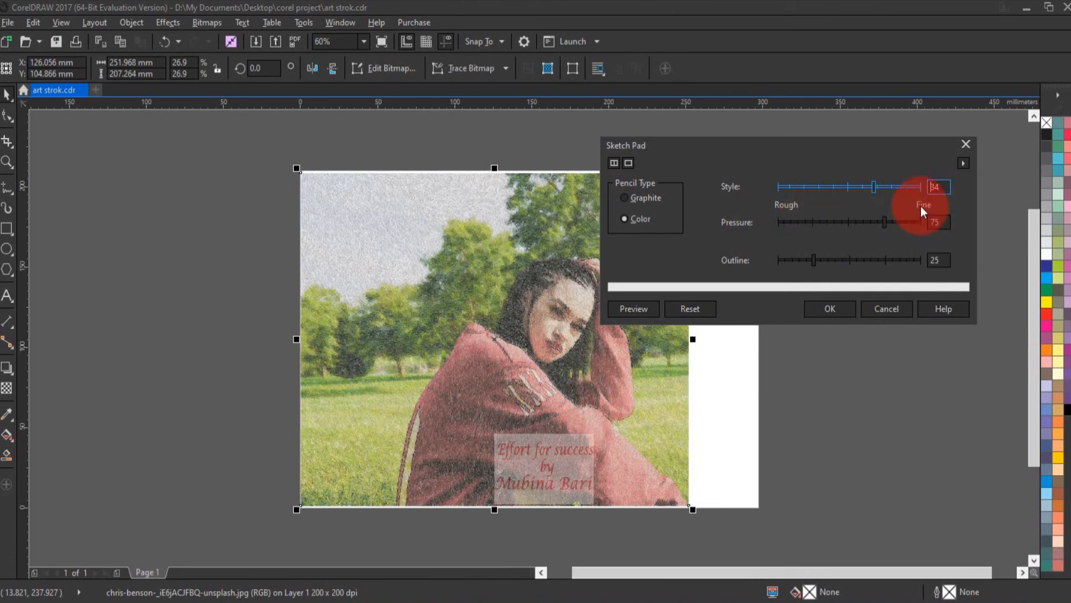
click(828, 221)
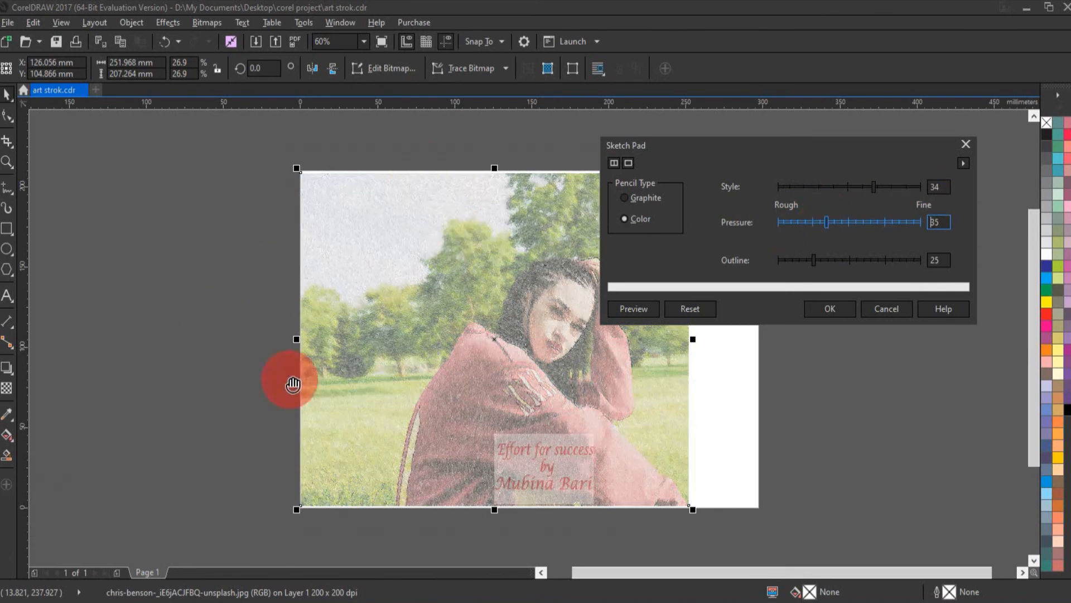
click(857, 258)
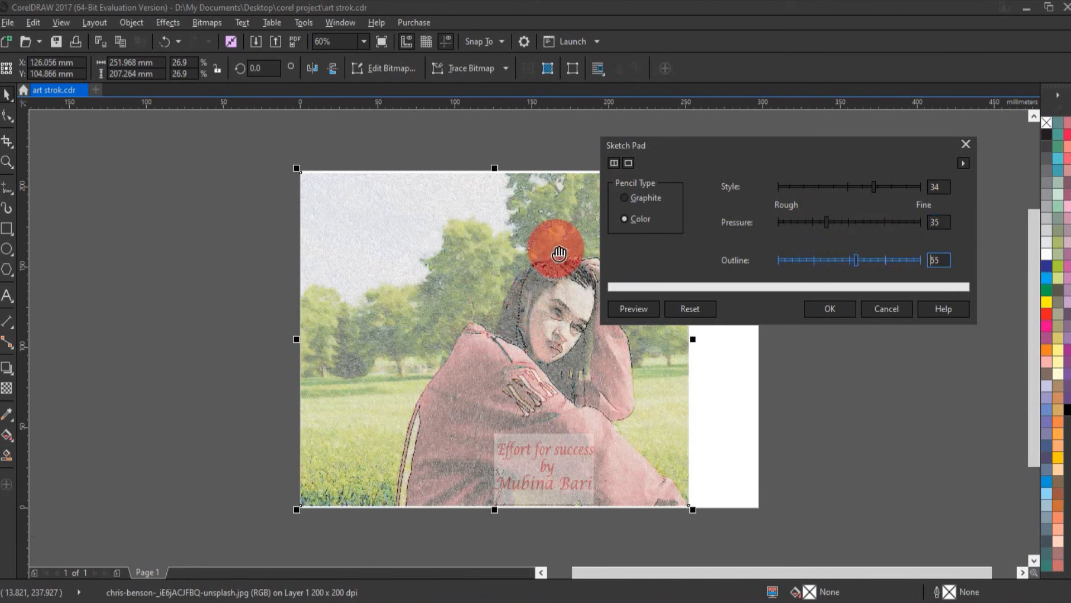
mouse_move(517, 369)
mouse_down()
mouse_move(478, 371)
mouse_move(394, 454)
mouse_move(435, 400)
mouse_up()
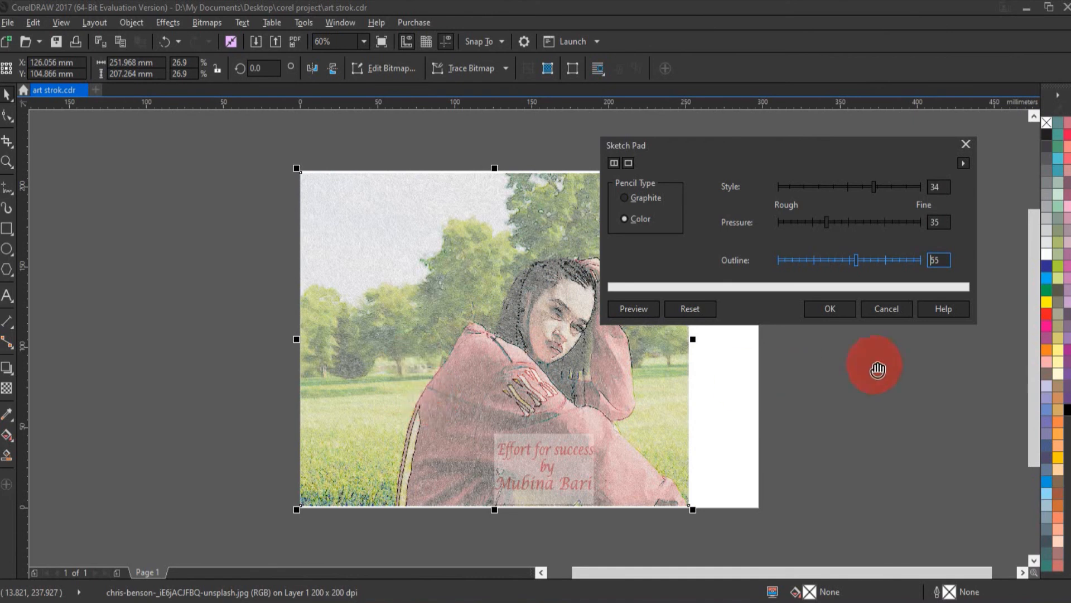
Cancel the Sketch Pad effect without applying it and start the Watercolor art stroke effect on the photo
click(888, 308)
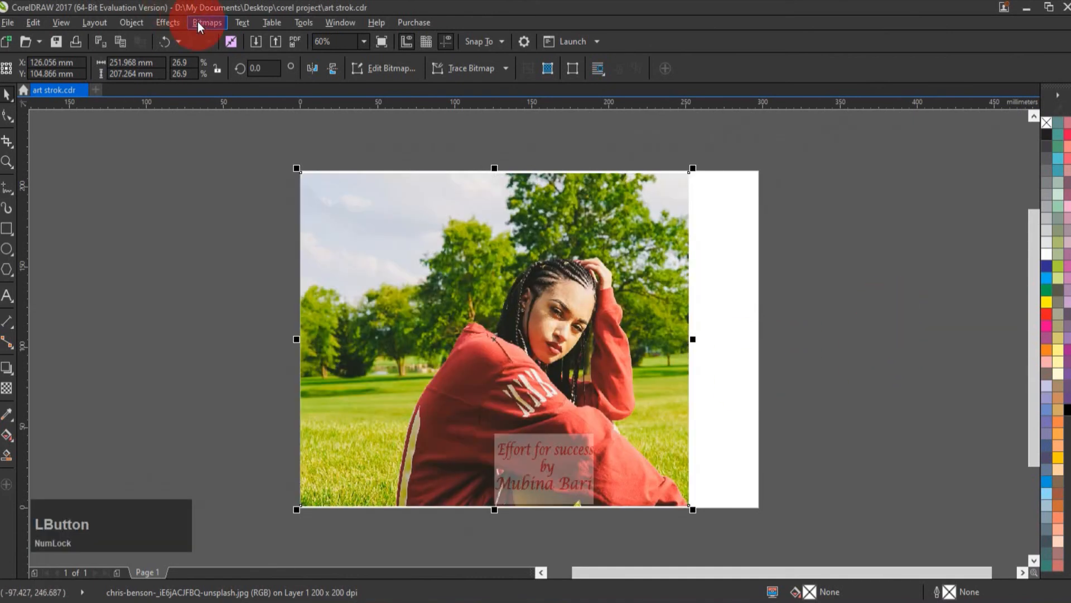
click(199, 22)
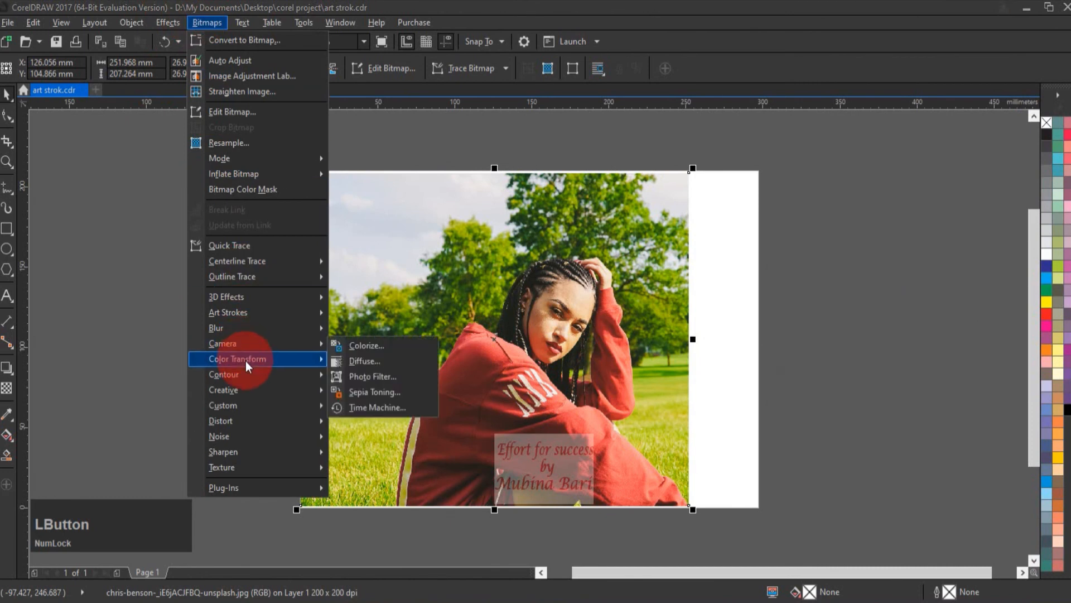
mouse_move(259, 319)
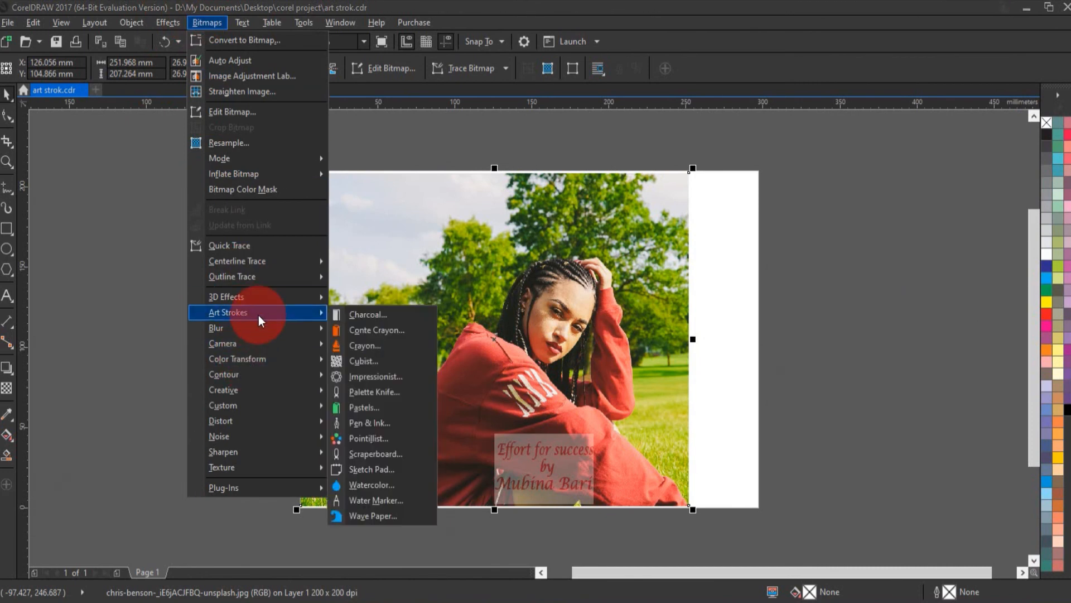
click(377, 492)
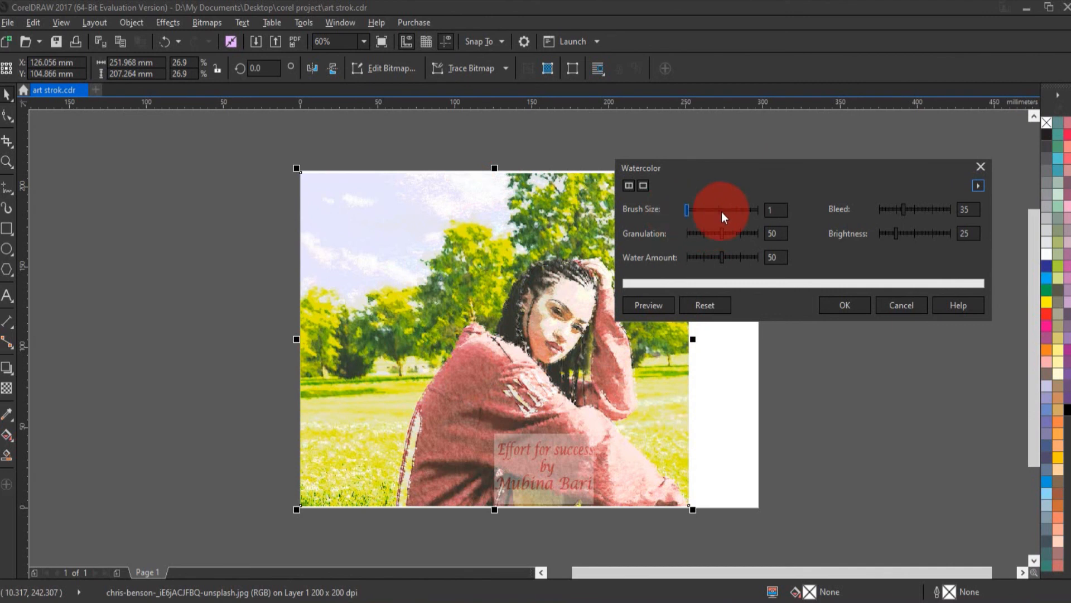
Preview the Watercolor effect with brush size 4, granulation 72, water amount 65 and bleed 65, then cancel it without applying
click(707, 212)
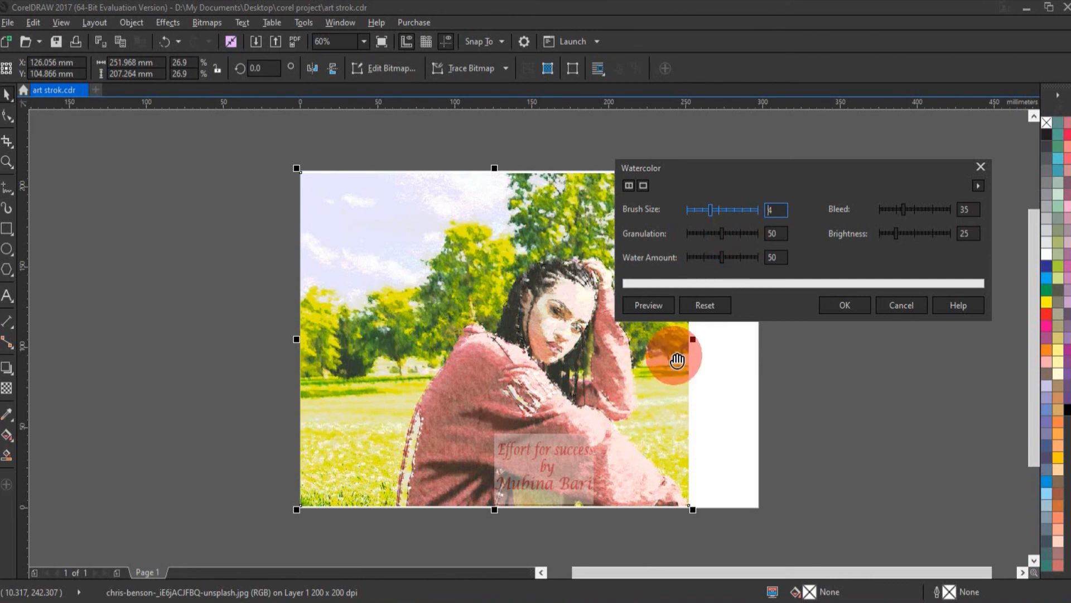
click(739, 233)
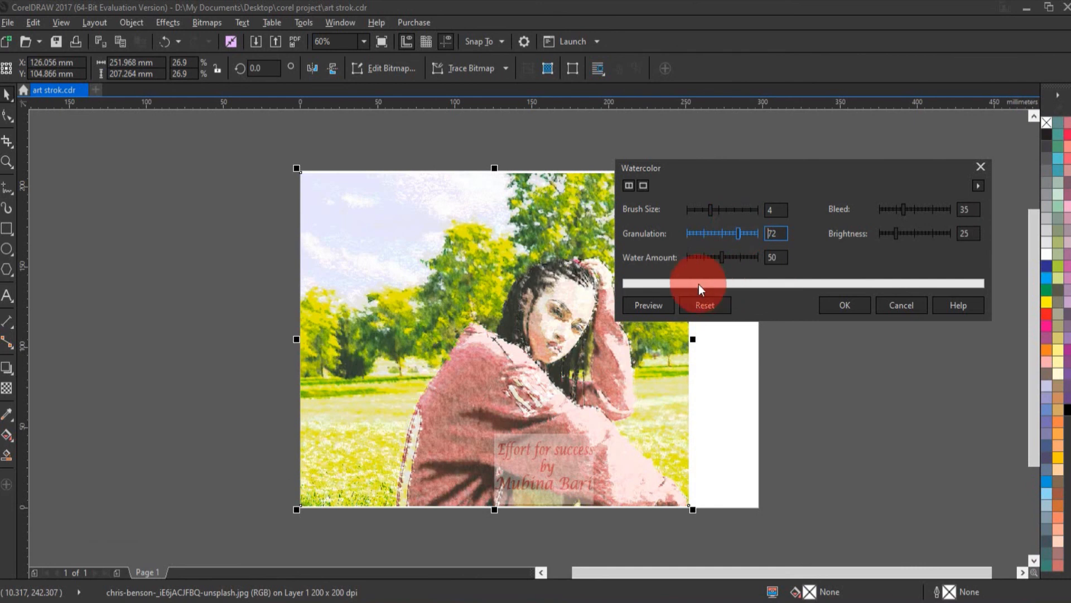
click(733, 257)
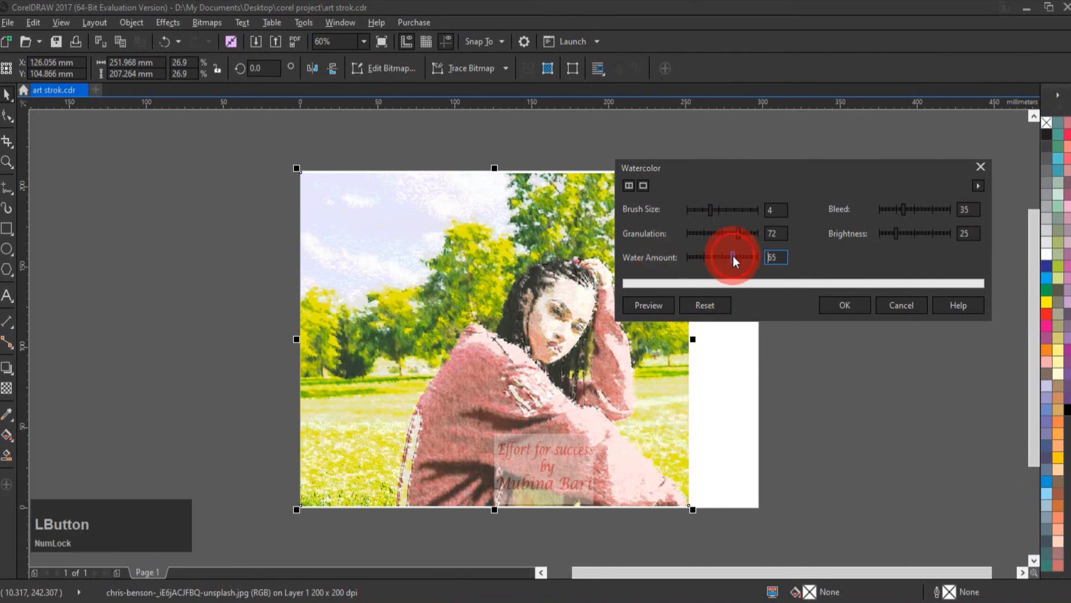
click(379, 387)
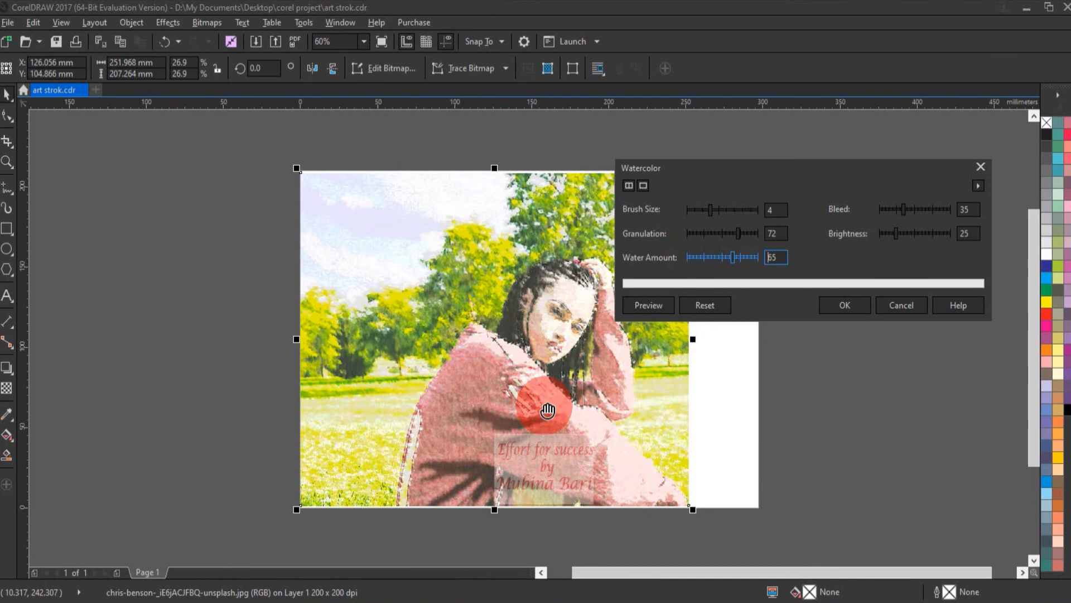
click(925, 207)
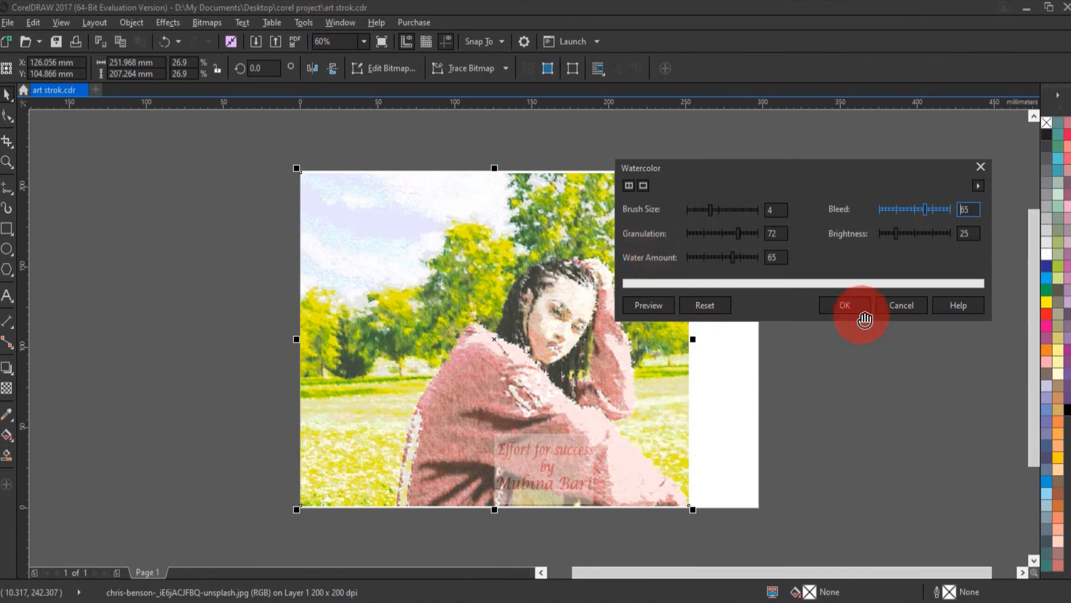
click(918, 306)
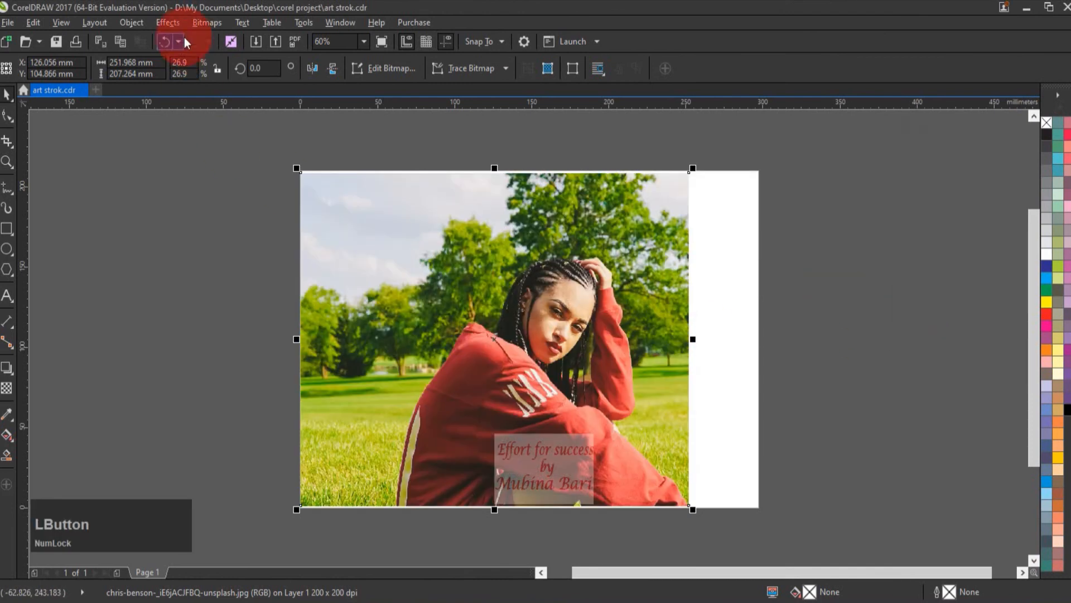
Start the Water Marker art stroke effect on the photo and compare the Default, Order and Random variations
click(197, 25)
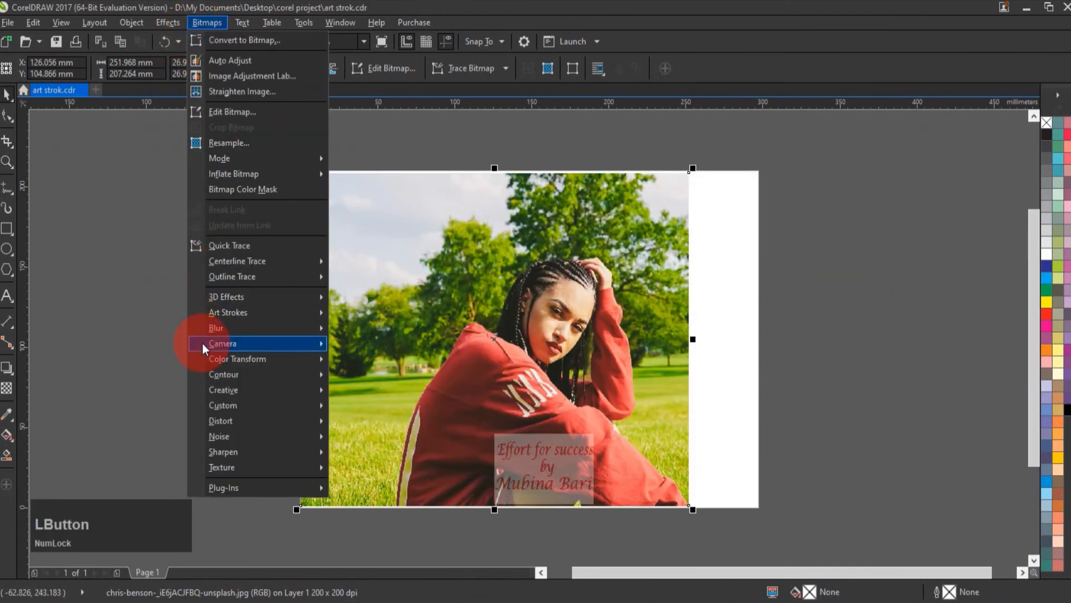
mouse_move(306, 311)
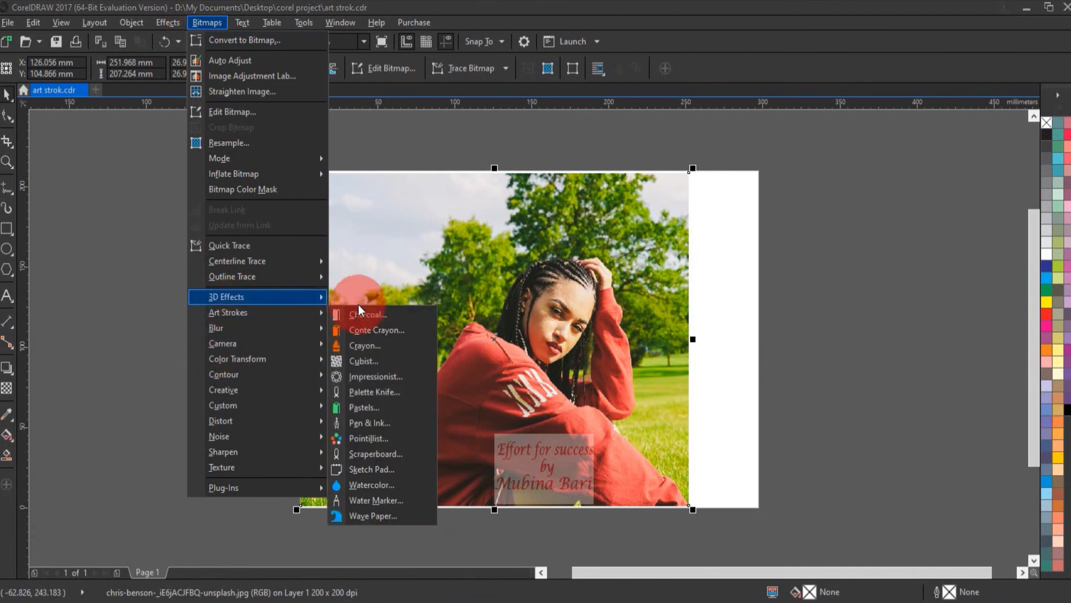
click(389, 509)
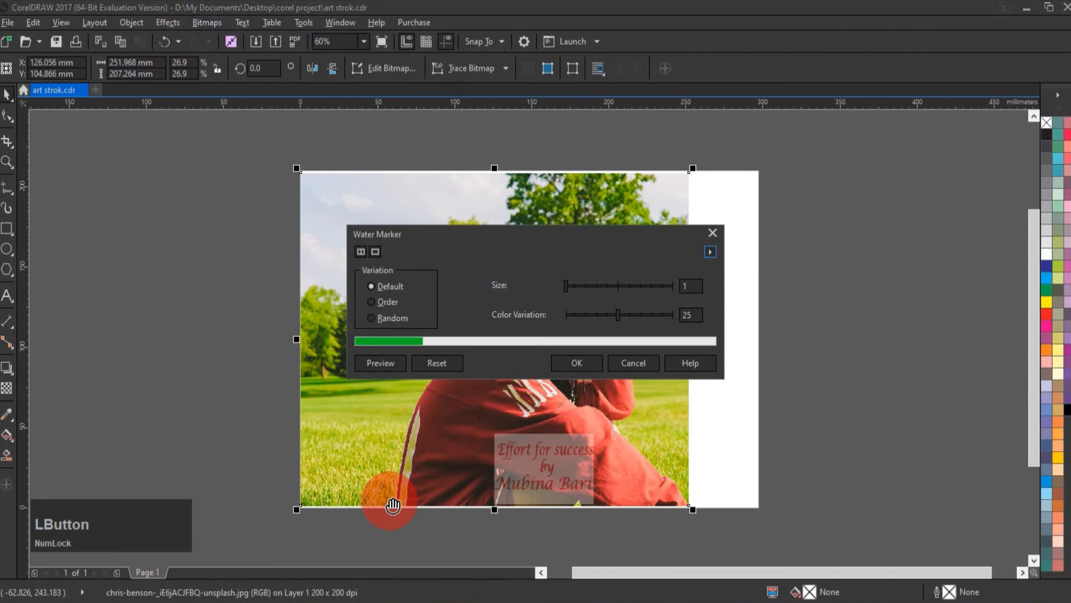
drag(511, 240, 801, 173)
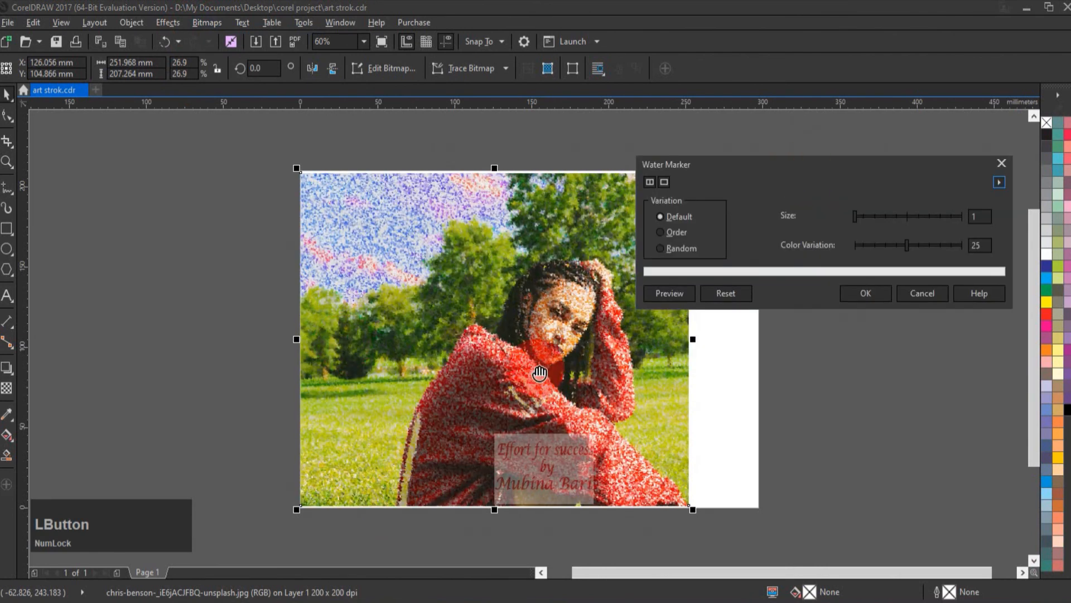
click(686, 220)
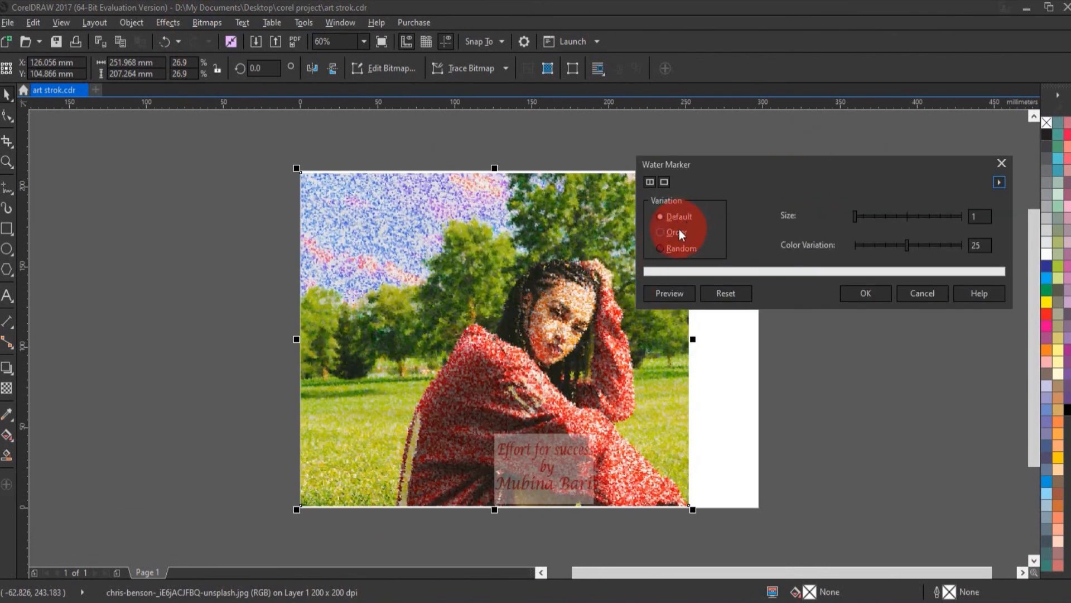
click(661, 232)
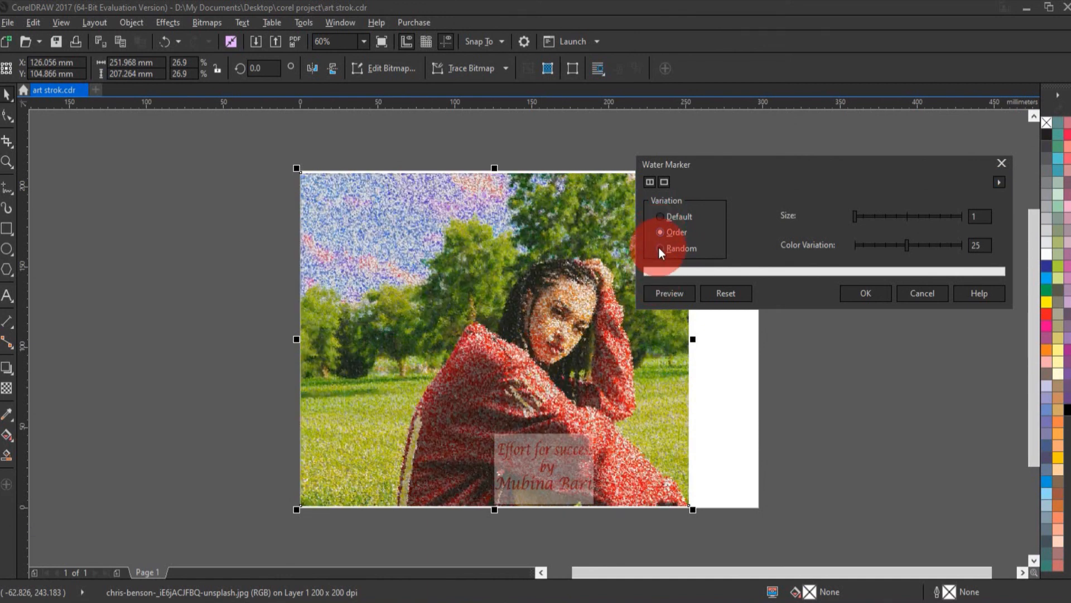
click(660, 248)
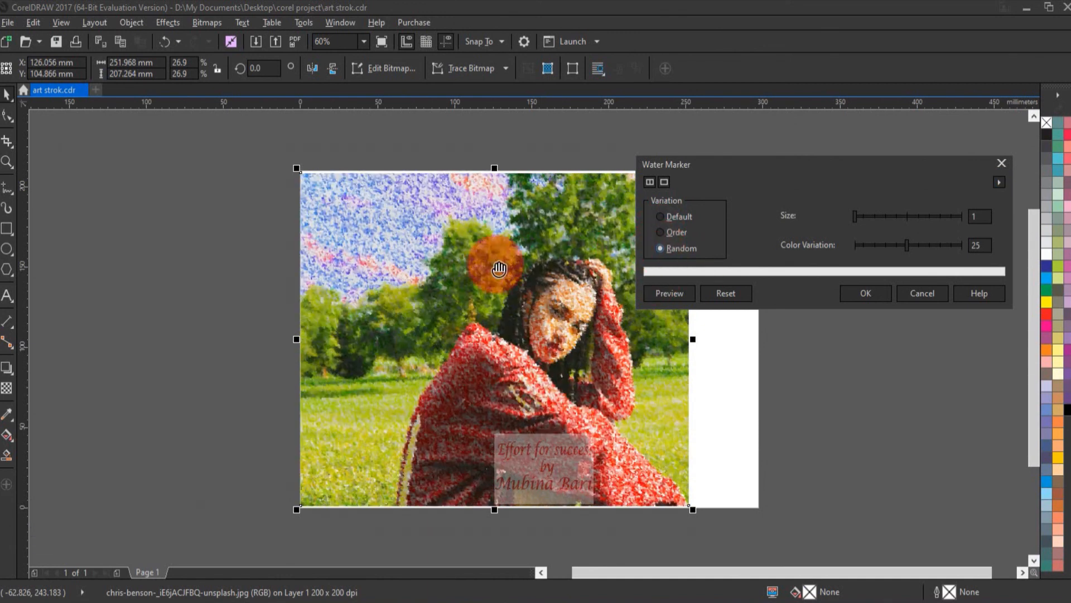
Preview the Water Marker effect in Random variation with size 14 and color variation 35, then cancel it without applying
drag(854, 216, 883, 217)
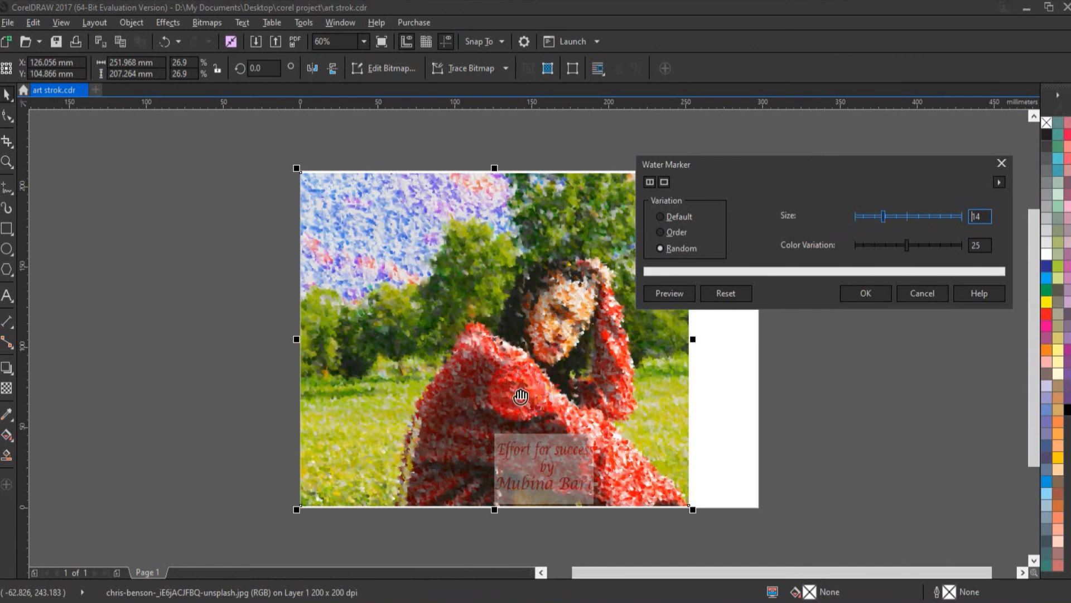
click(929, 245)
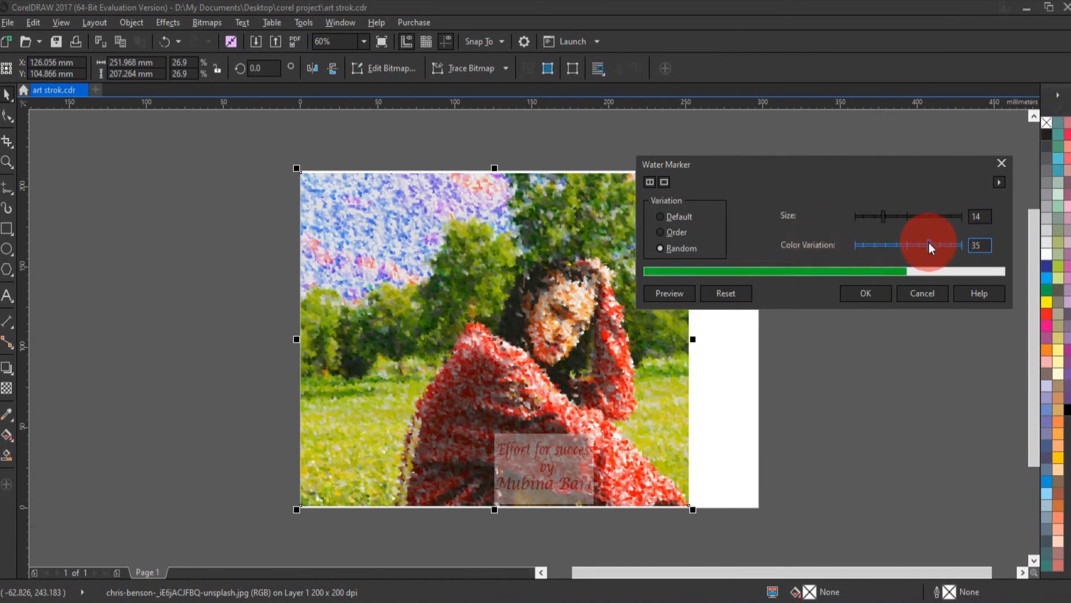
click(929, 244)
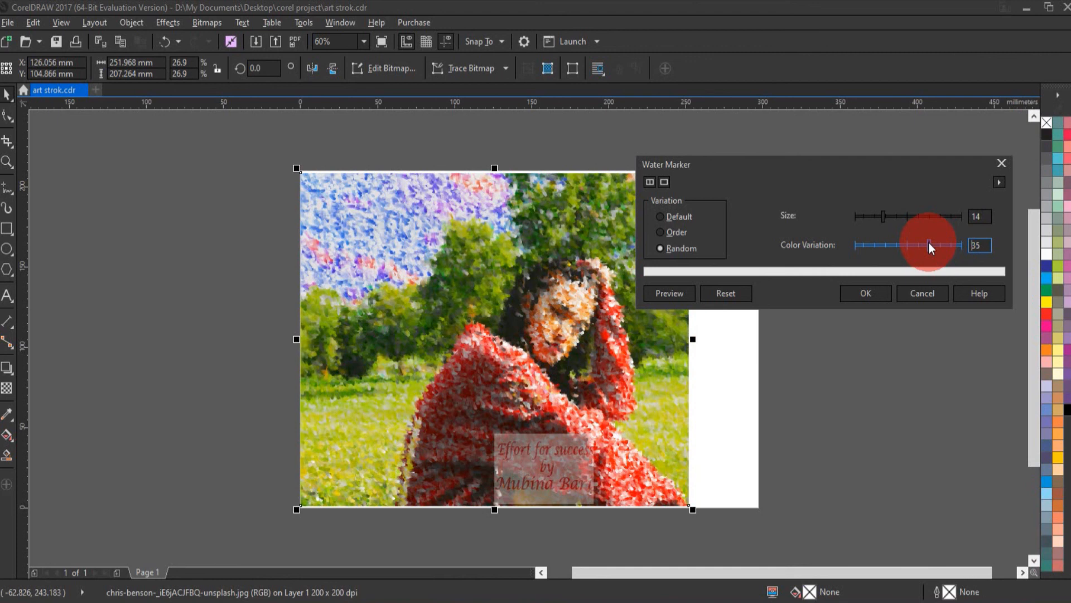
click(922, 293)
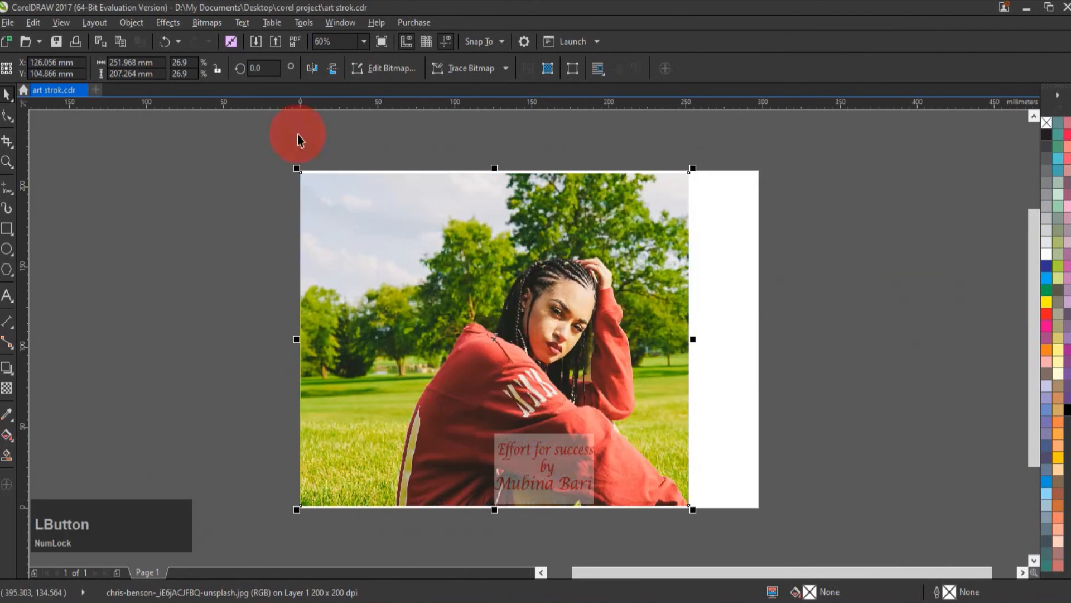
Preview the Wave Paper art stroke effect on the photo in Color with brush pressure 14, then in Black and White with pressures 14 and 3
click(207, 22)
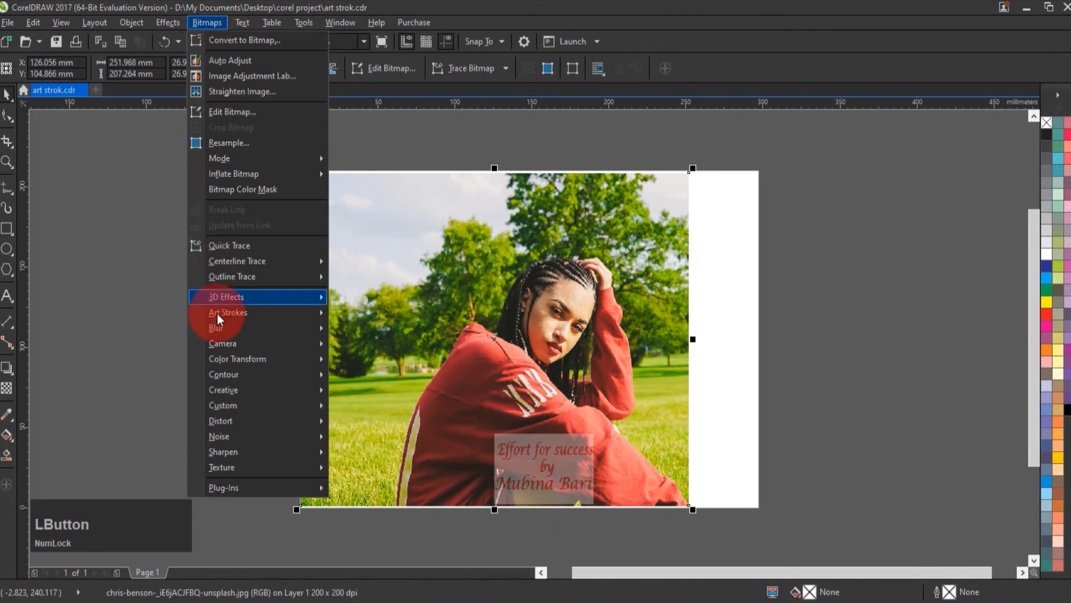
mouse_move(230, 312)
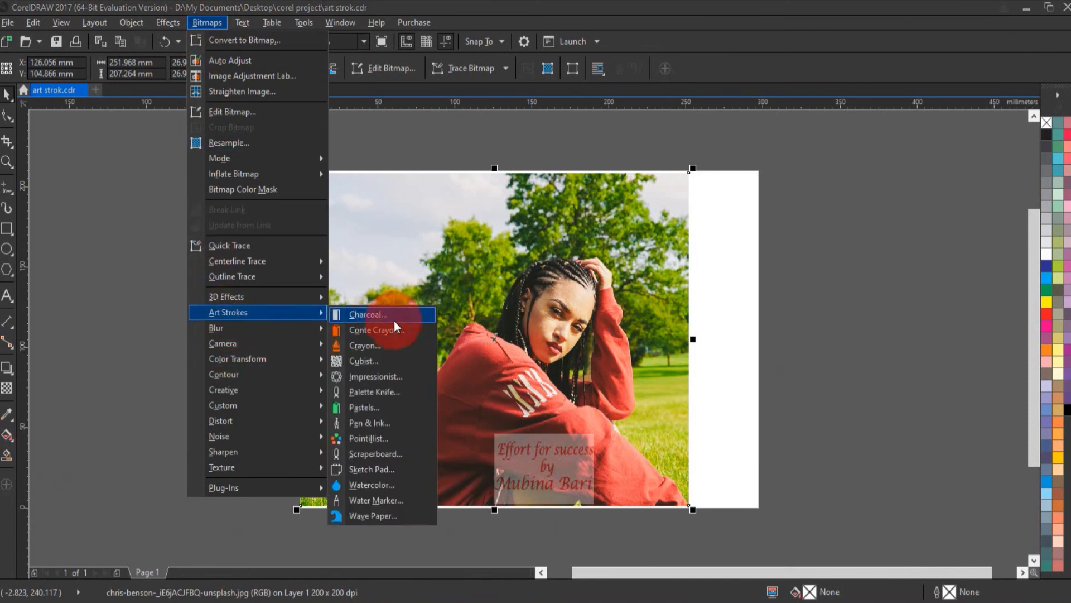
click(383, 517)
drag(485, 241, 824, 162)
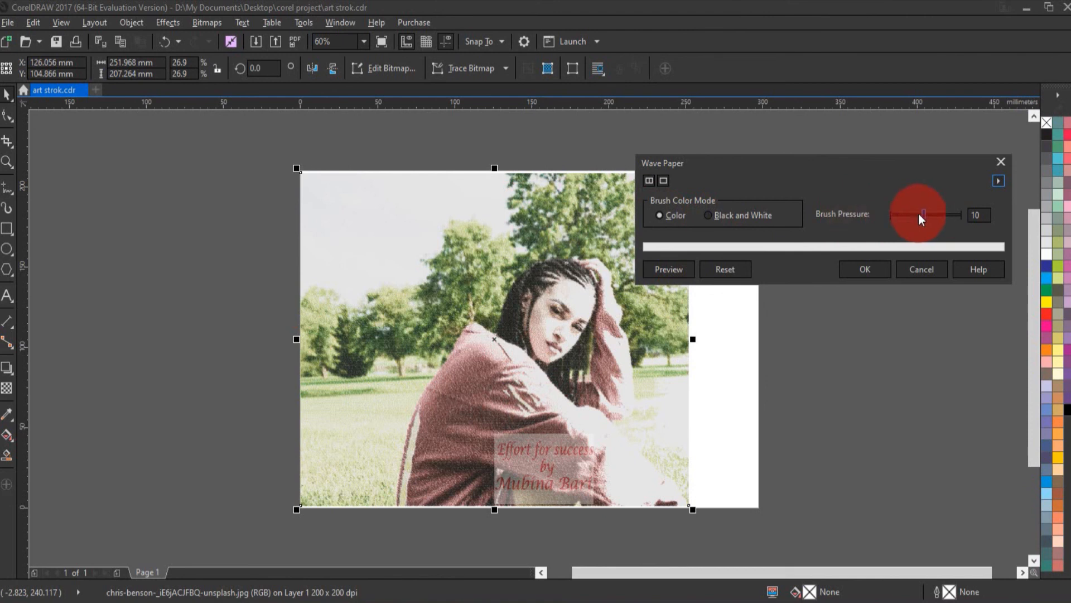
click(941, 214)
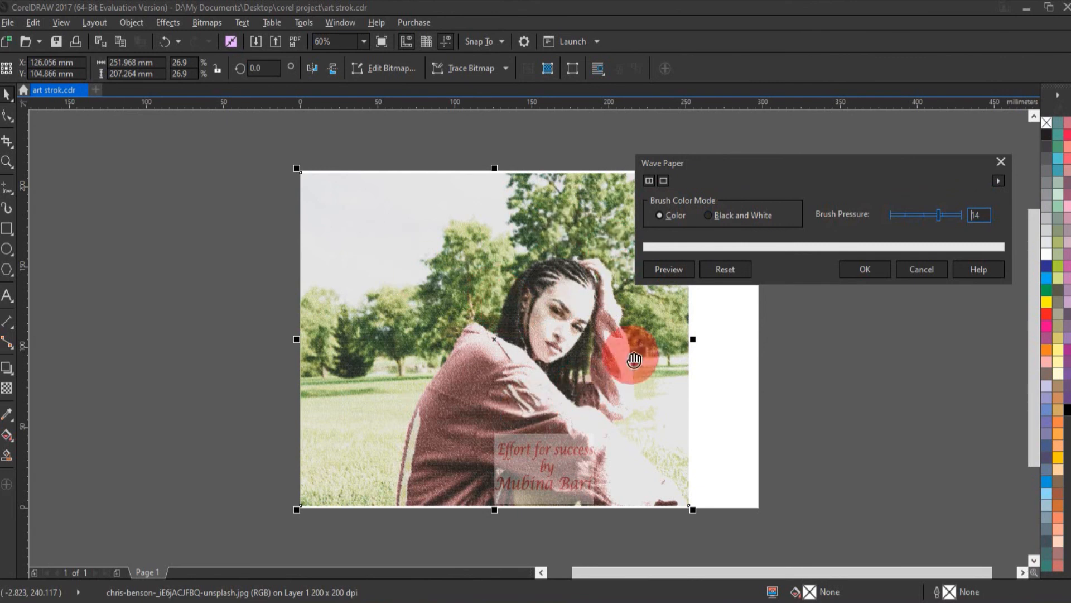
click(708, 215)
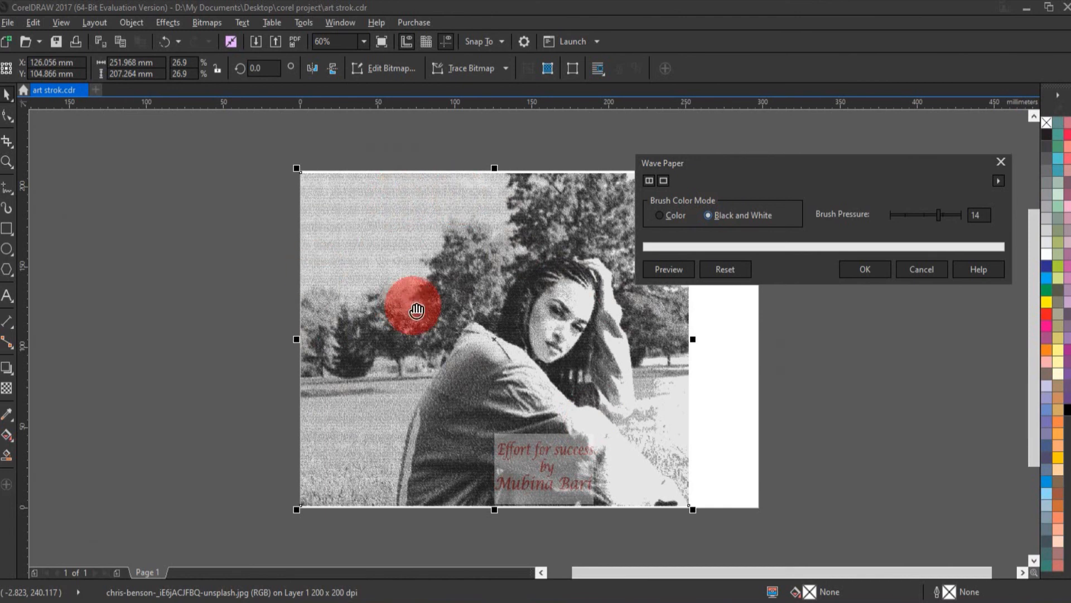
click(899, 215)
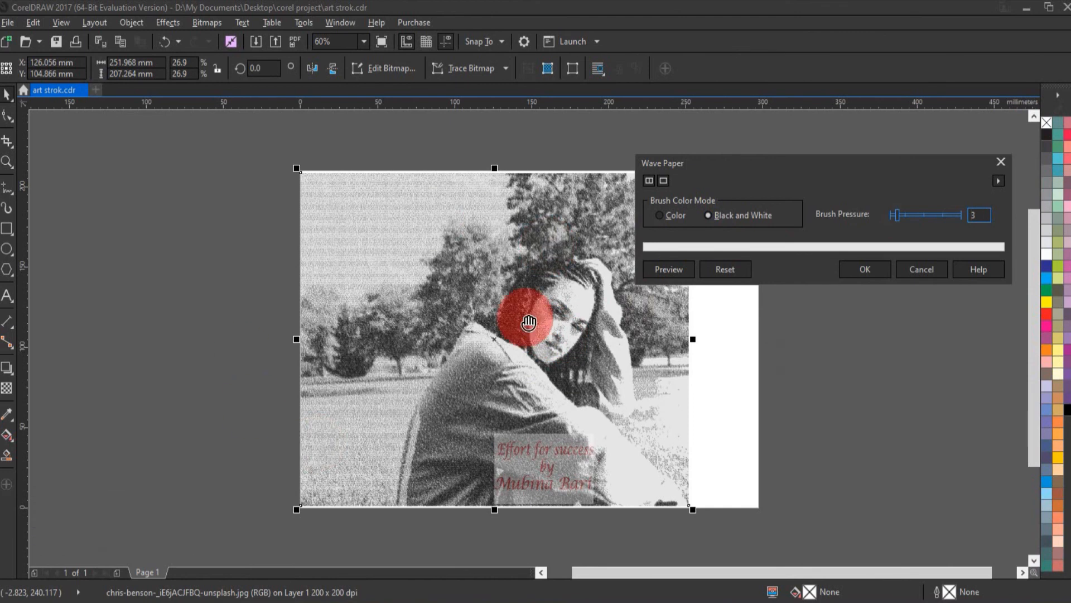